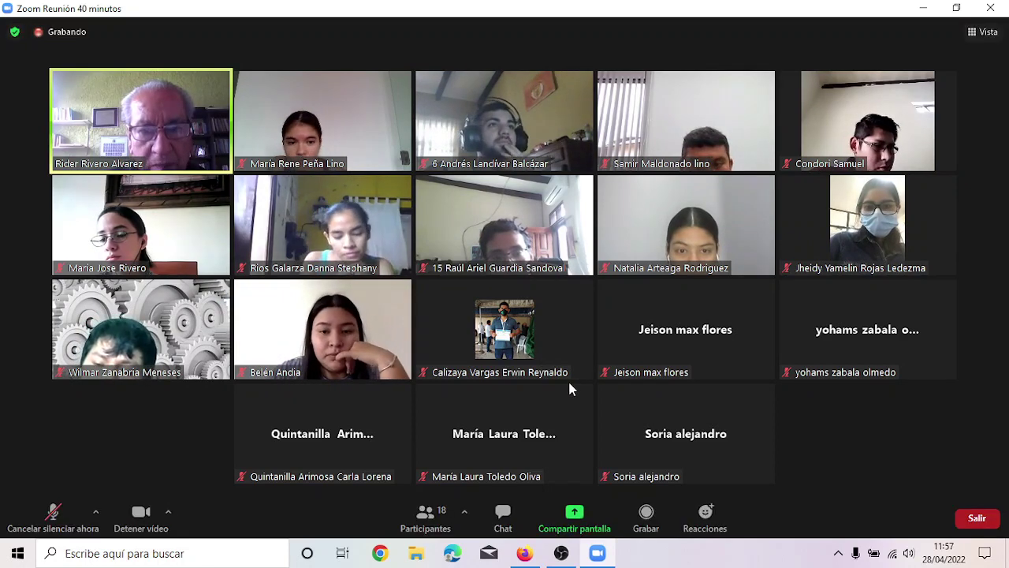
Step: Switch the meeting to full screen and reduce the floating video panel to the active speaker
{"action": "left_click", "coordinate": [989, 36]}
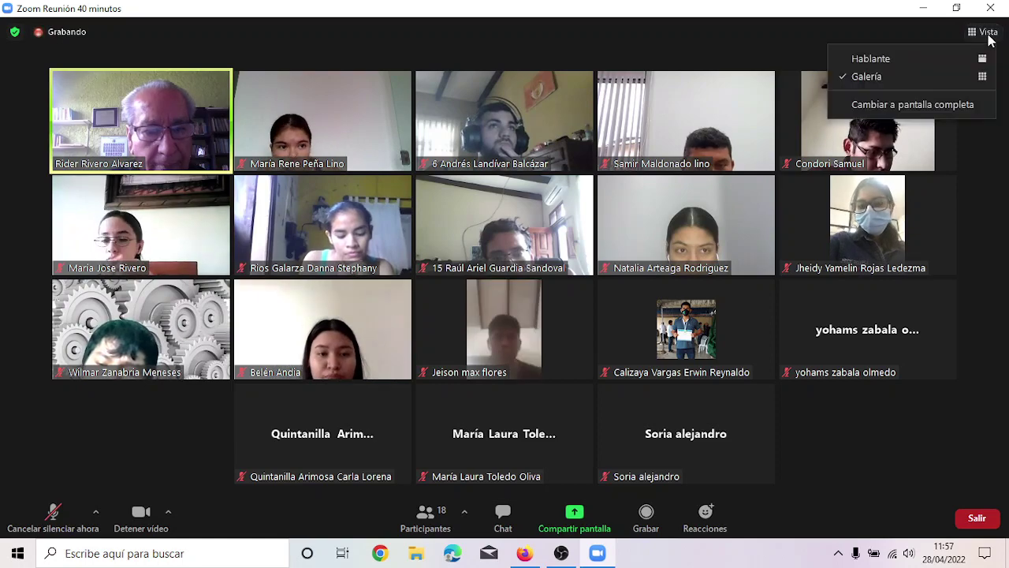
{"action": "left_click", "coordinate": [948, 104]}
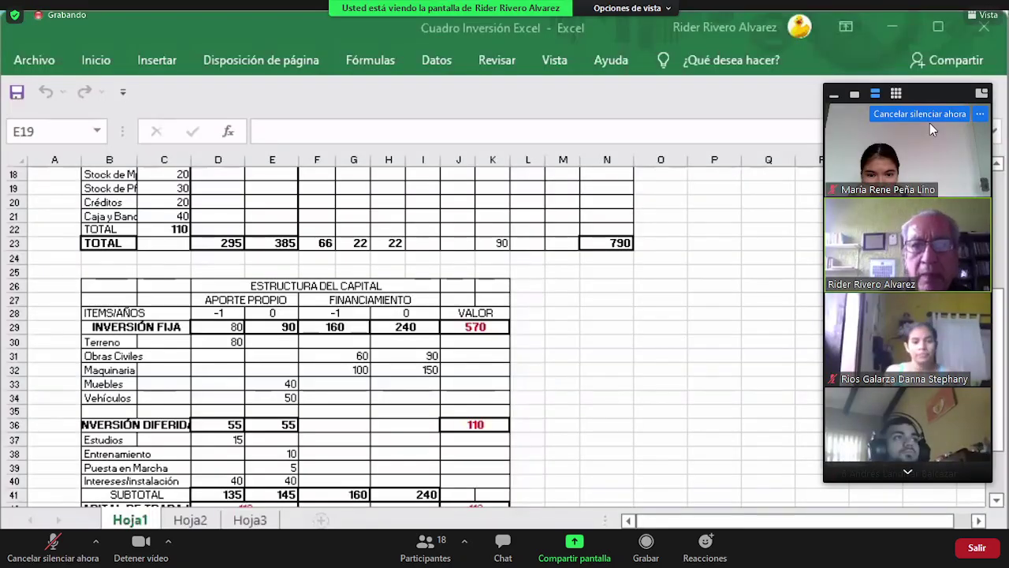
{"action": "left_click", "coordinate": [862, 96]}
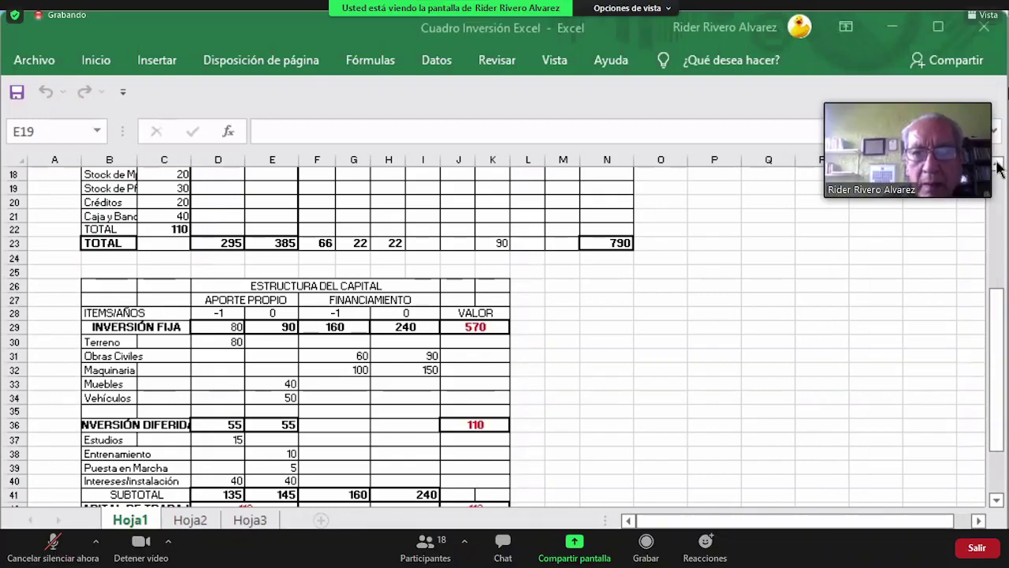
Step: Bring the top of the shared CUADRO DE INVERSIONES table into view and raise the system volume
{"action": "left_click", "coordinate": [998, 165]}
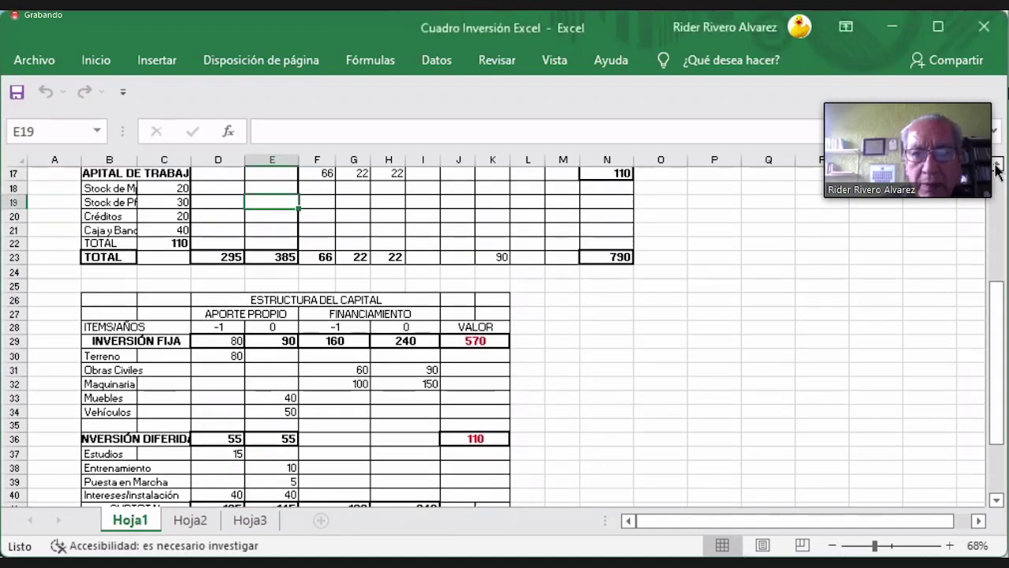
{"action": "scroll", "coordinate": [998, 167], "scroll_direction": "up", "scroll_amount": 4}
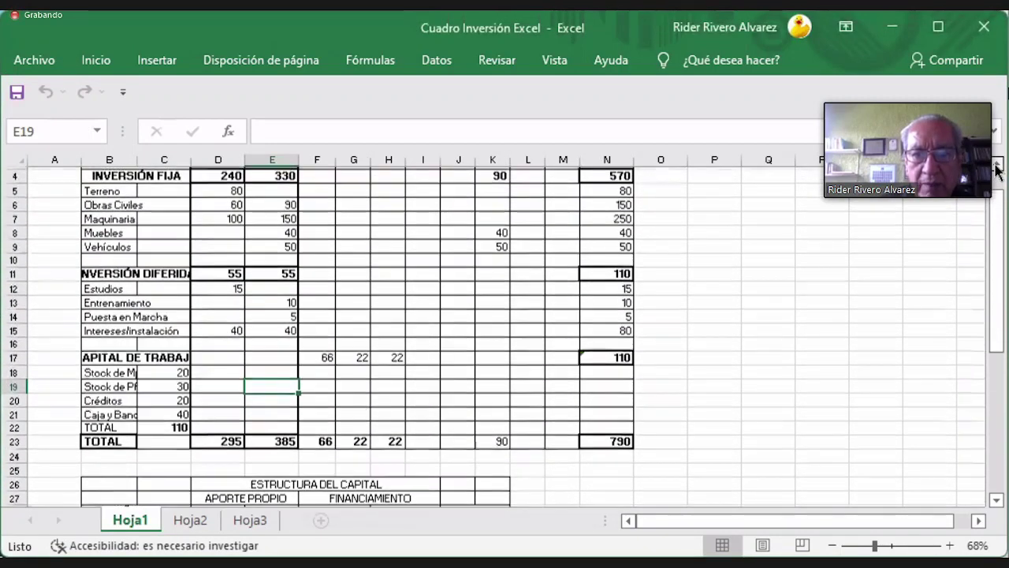
{"action": "scroll", "coordinate": [997, 170], "scroll_direction": "up", "scroll_amount": 1}
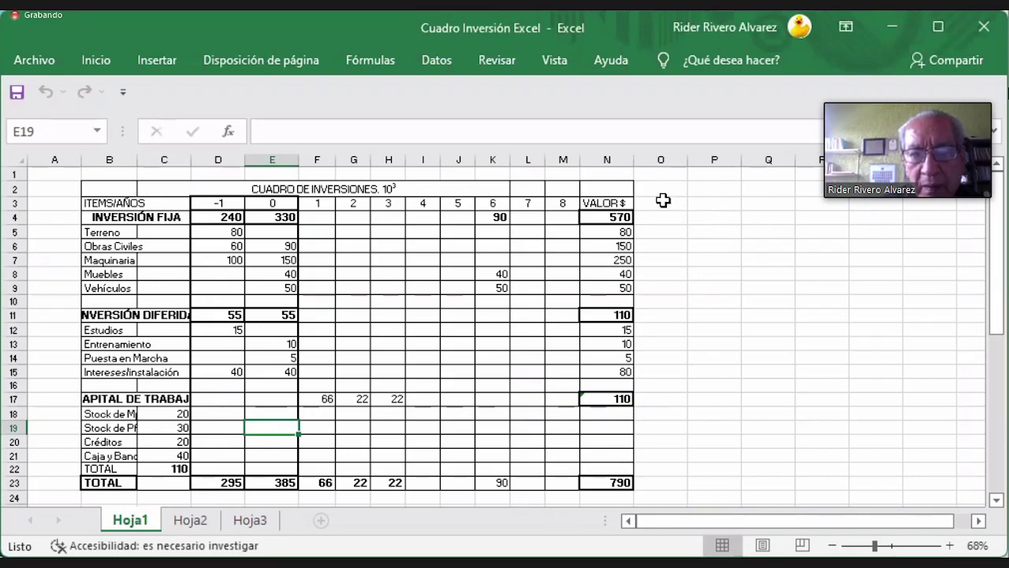
{"action": "key", "text": "XF86AudioRaiseVolume"}
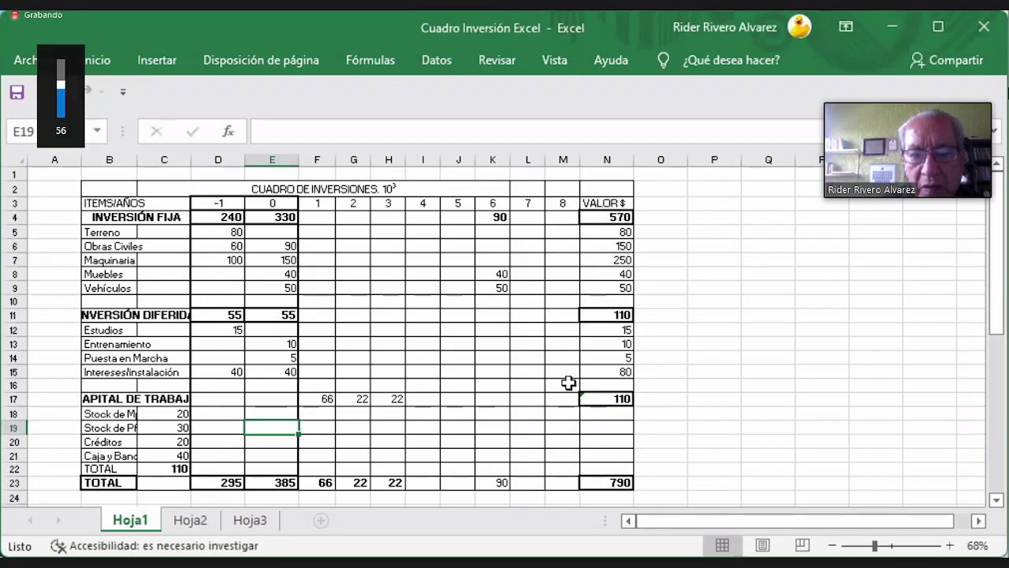
{"action": "key", "text": "XF86AudioRaiseVolume"}
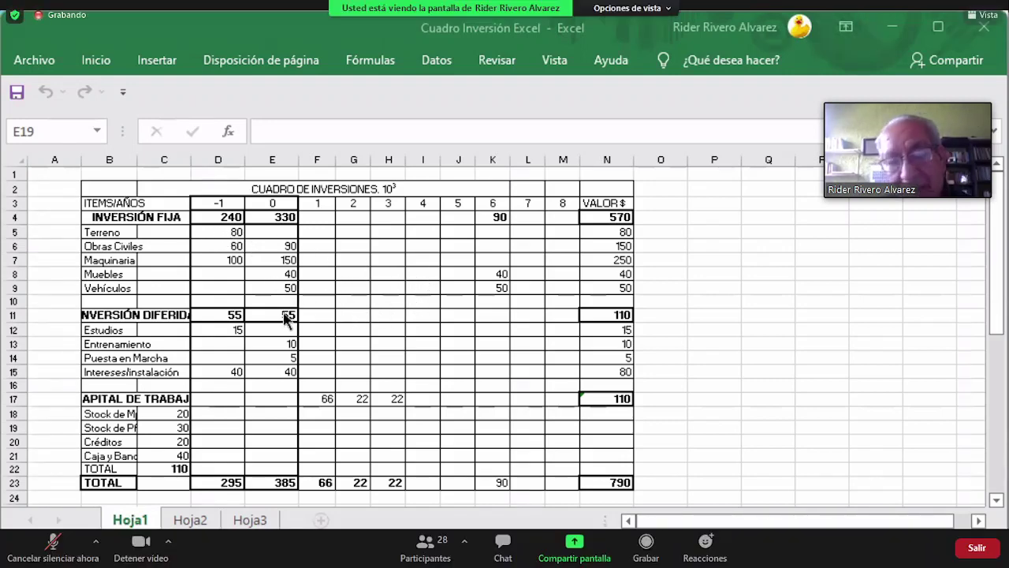
Step: Leave full screen to check the running recording in OBS and return to the Zoom meeting
{"action": "key", "text": "Escape"}
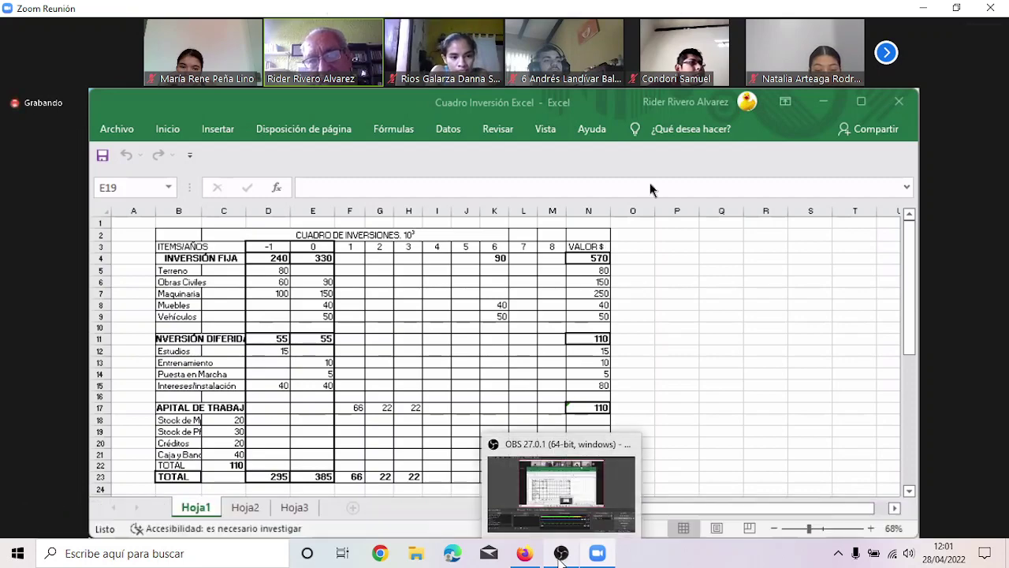
{"action": "left_click", "coordinate": [560, 555]}
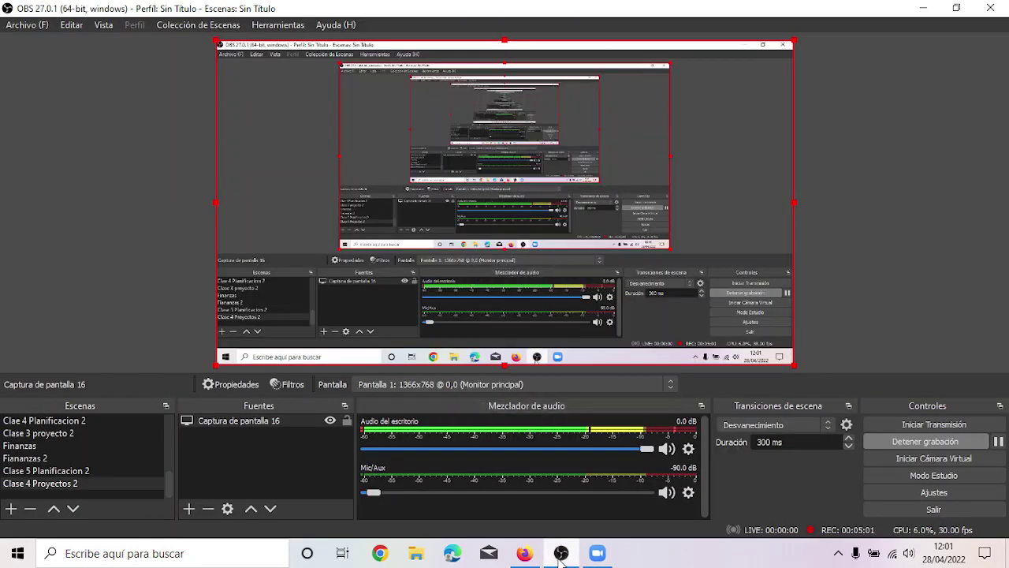
{"action": "left_click", "coordinate": [599, 555]}
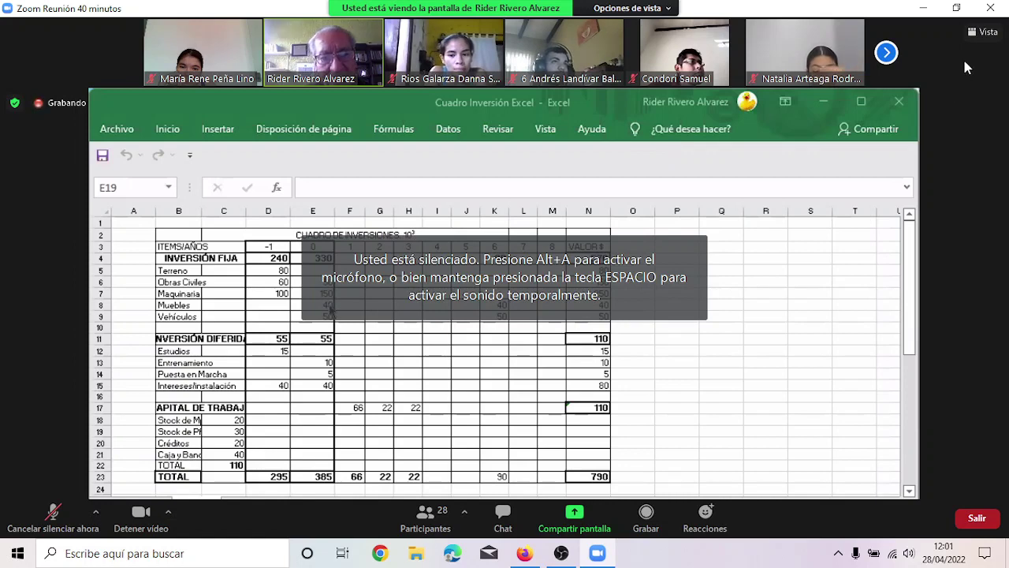
Step: Browse the participant thumbnails through the third group and return to the first group
{"action": "left_click", "coordinate": [885, 53]}
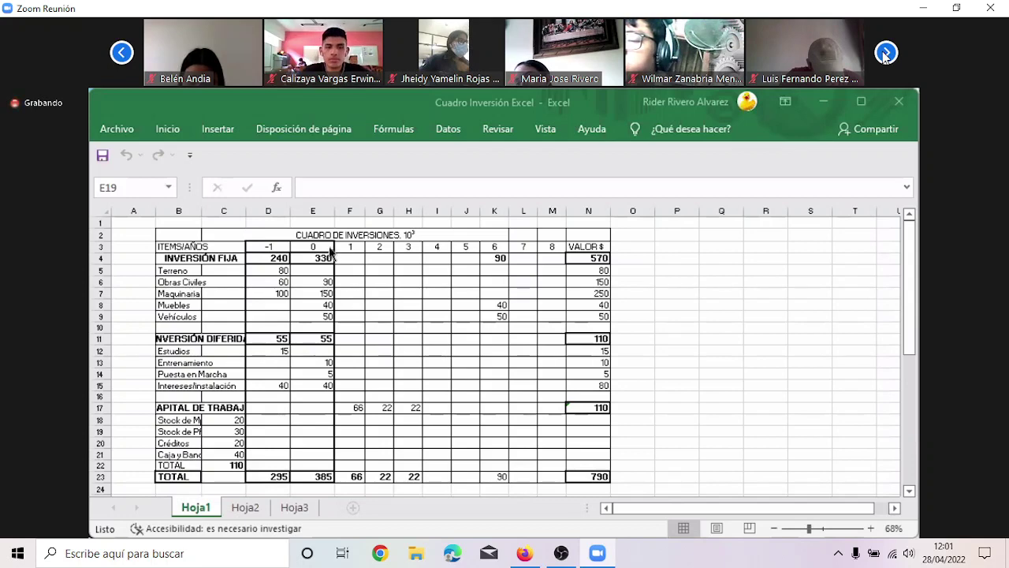
{"action": "left_click", "coordinate": [886, 52]}
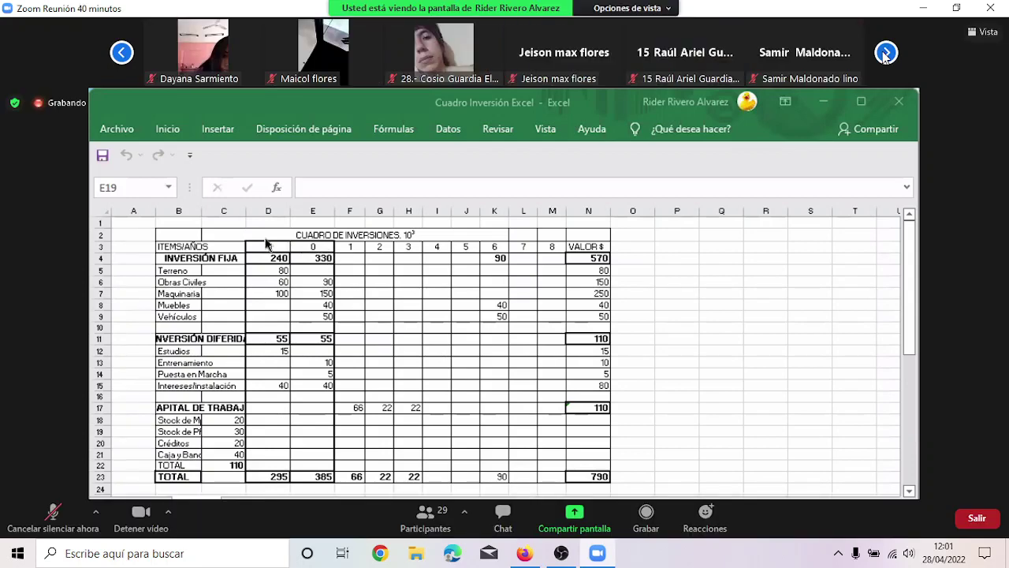
{"action": "left_click", "coordinate": [123, 52]}
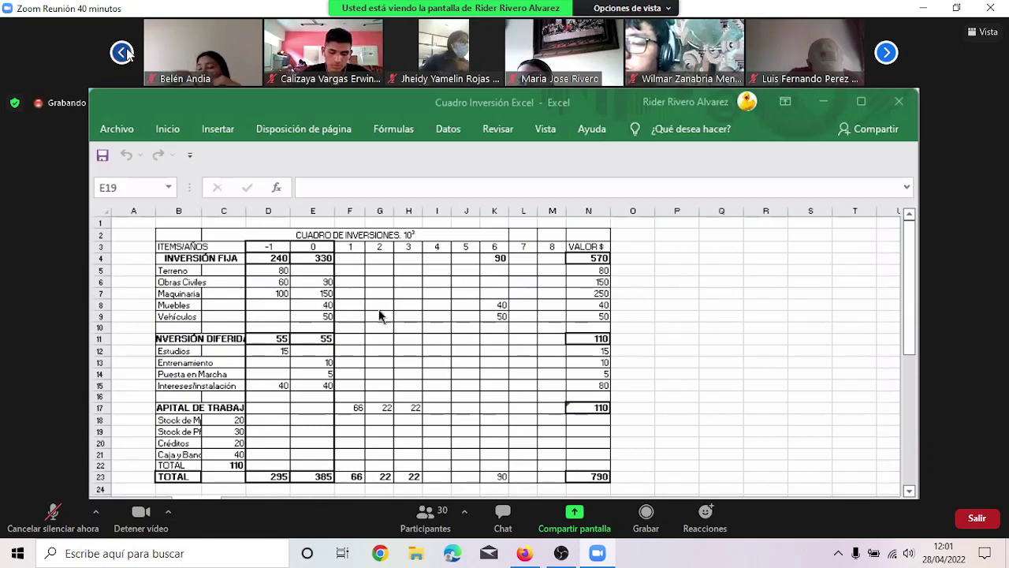
{"action": "left_click", "coordinate": [124, 52]}
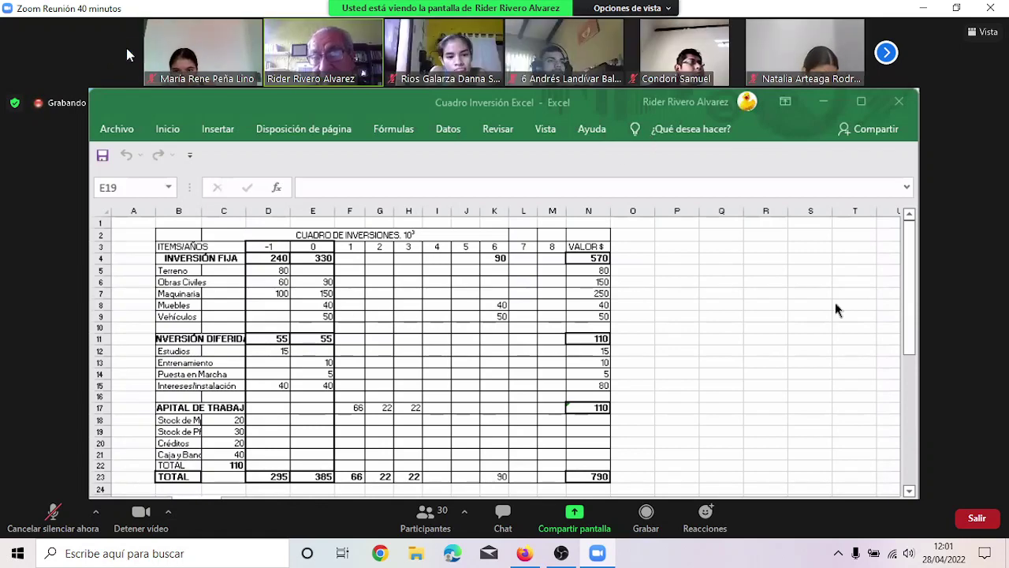
Step: Return the shared spreadsheet to full screen with only the active speaker in the floating video panel
{"action": "left_click", "coordinate": [983, 32]}
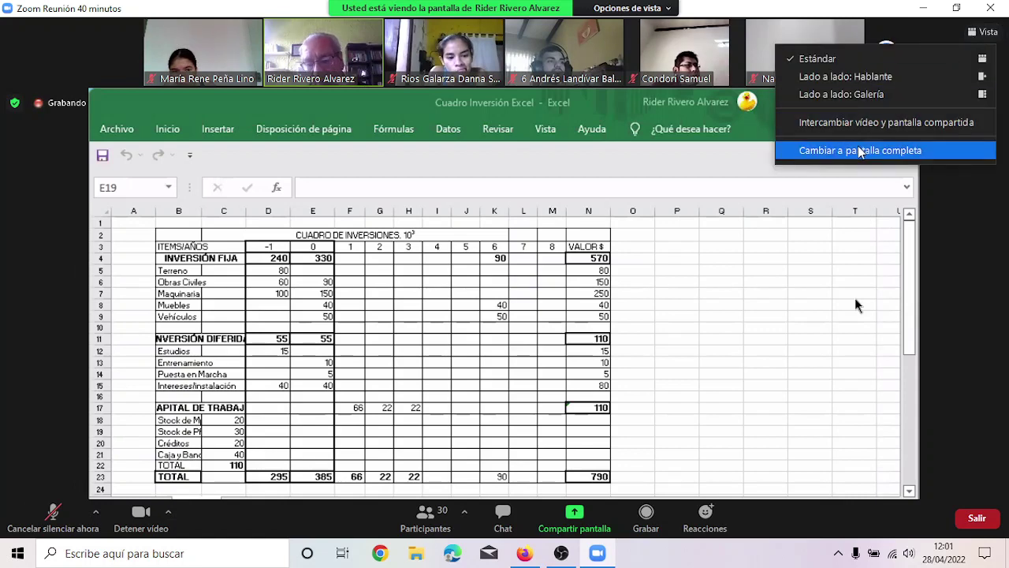
{"action": "left_click", "coordinate": [868, 150]}
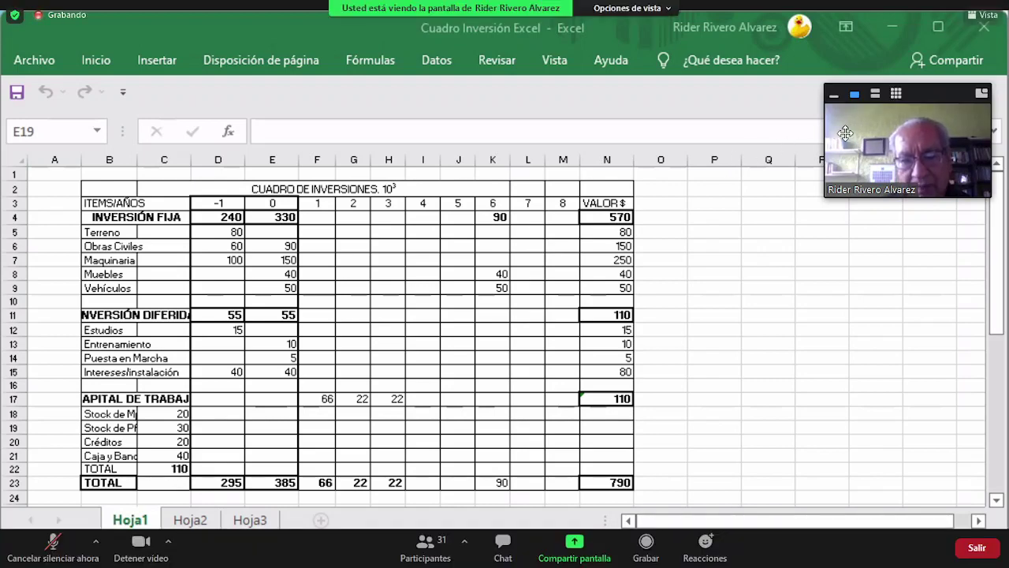
{"action": "left_click", "coordinate": [875, 94]}
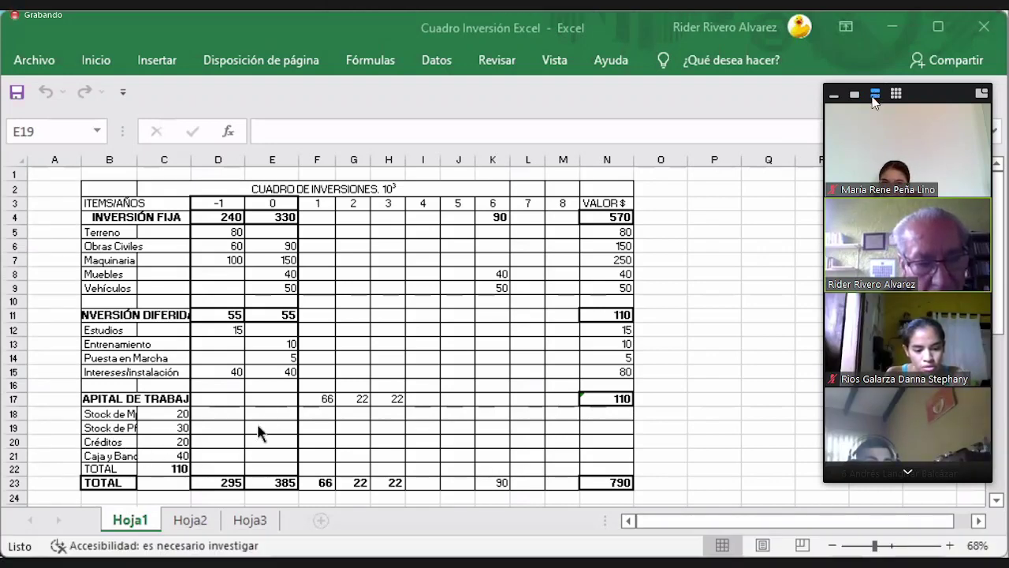
{"action": "left_click", "coordinate": [855, 94]}
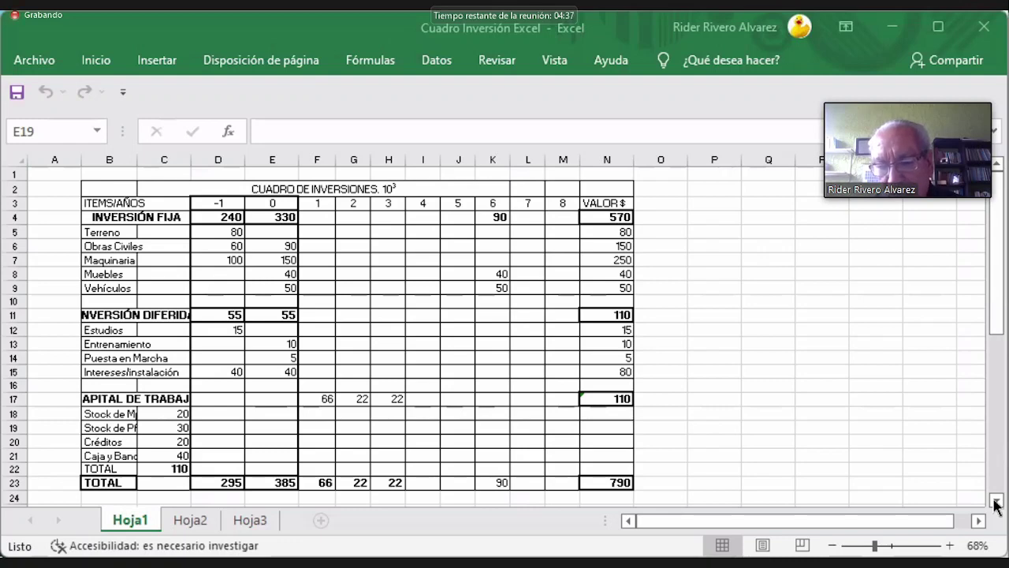
Step: Expand the floating video panel to several participants and dock it as a horizontal strip above the shared spreadsheet's cells
{"action": "mouse_move", "coordinate": [508, 4]}
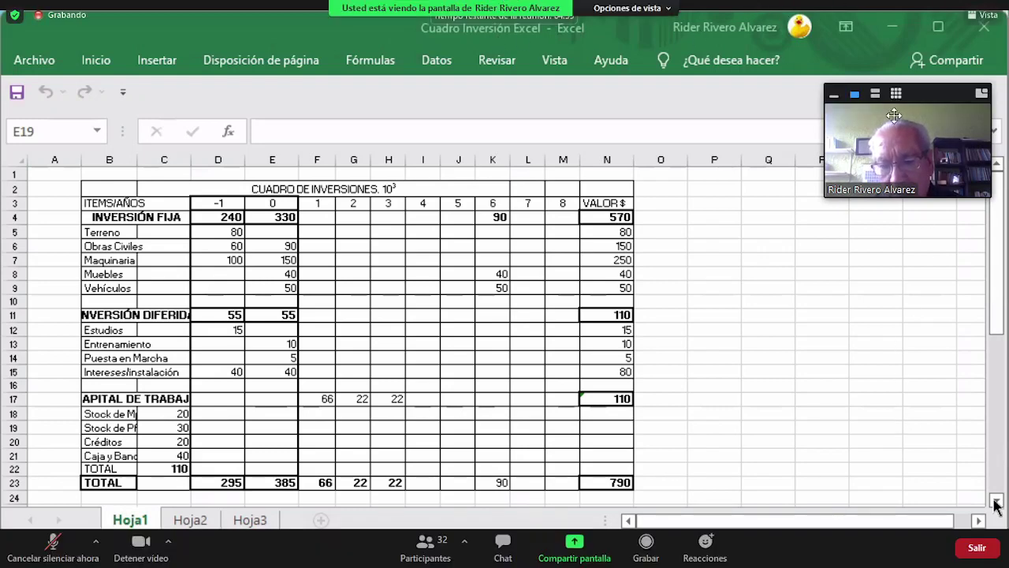
{"action": "left_click", "coordinate": [875, 95]}
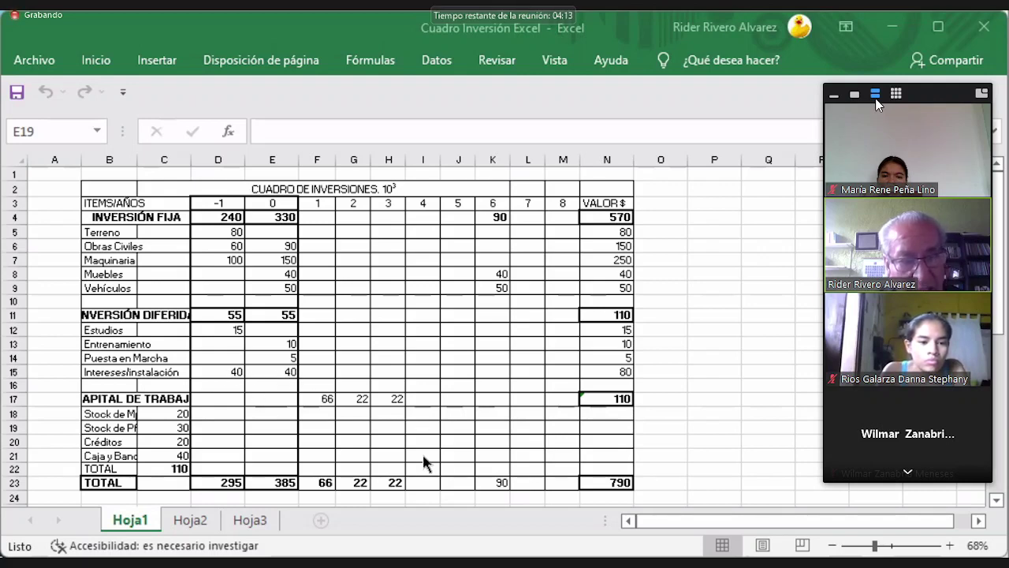
{"action": "left_click_drag", "start_coordinate": [939, 100], "coordinate": [779, 14]}
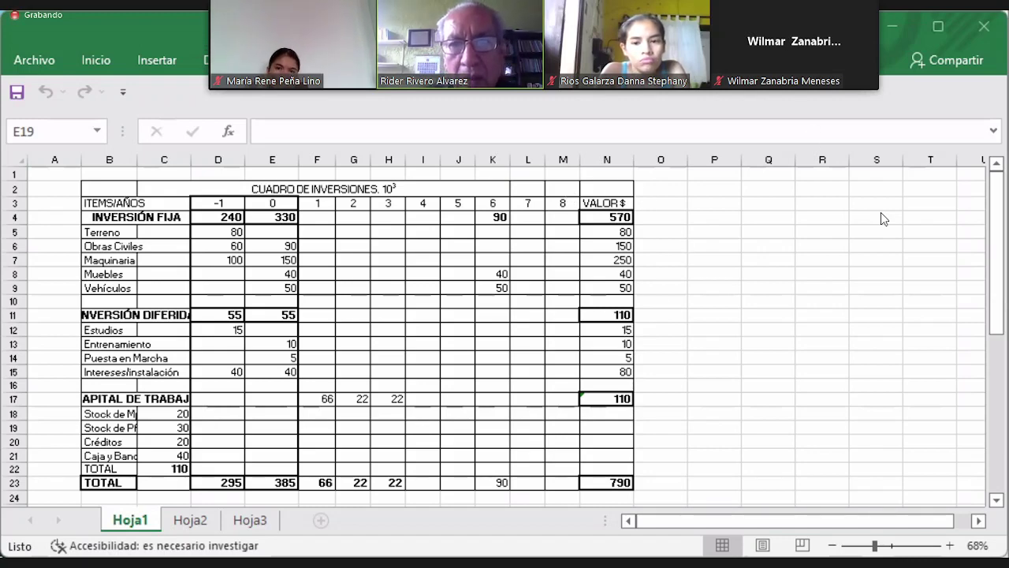
Step: Switch to OBS to check the screen recording, and return to the Zoom meeting
{"action": "key", "text": "alt+Tab"}
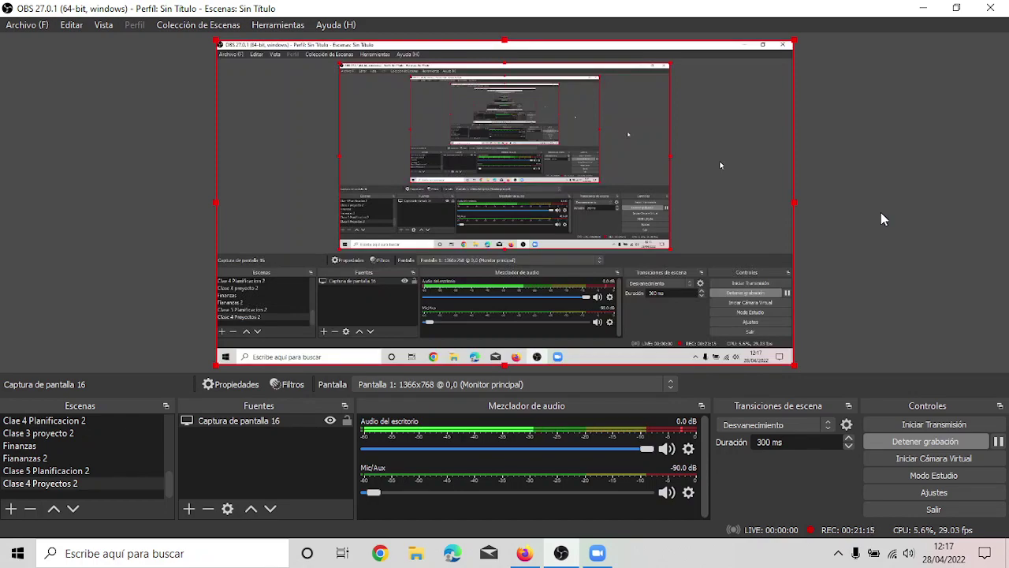
{"action": "left_click", "coordinate": [598, 553]}
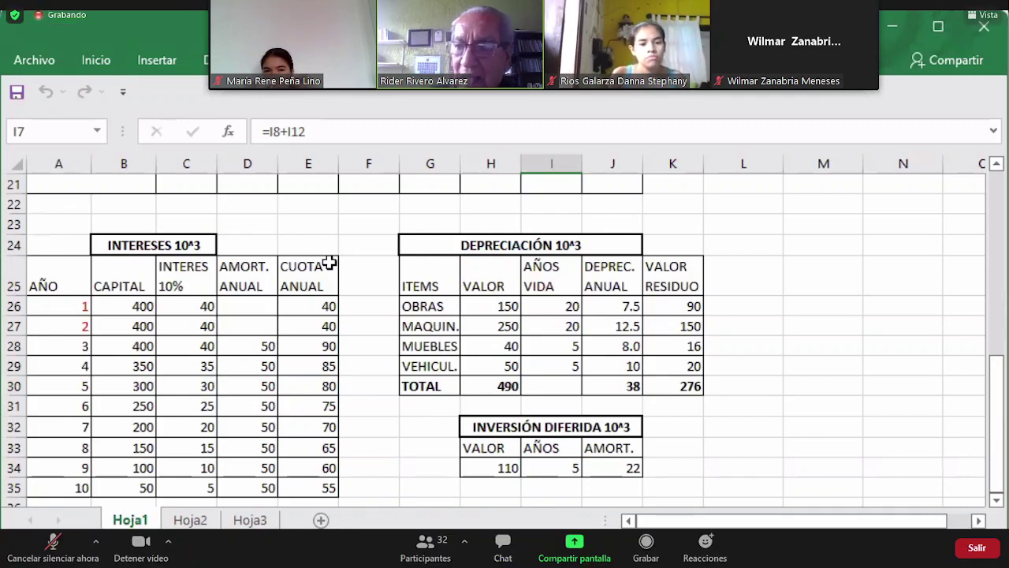
Step: Reduce the participant strip to the active speaker and move it away from the centre of the shared workbook's header
{"action": "mouse_move", "coordinate": [230, 28]}
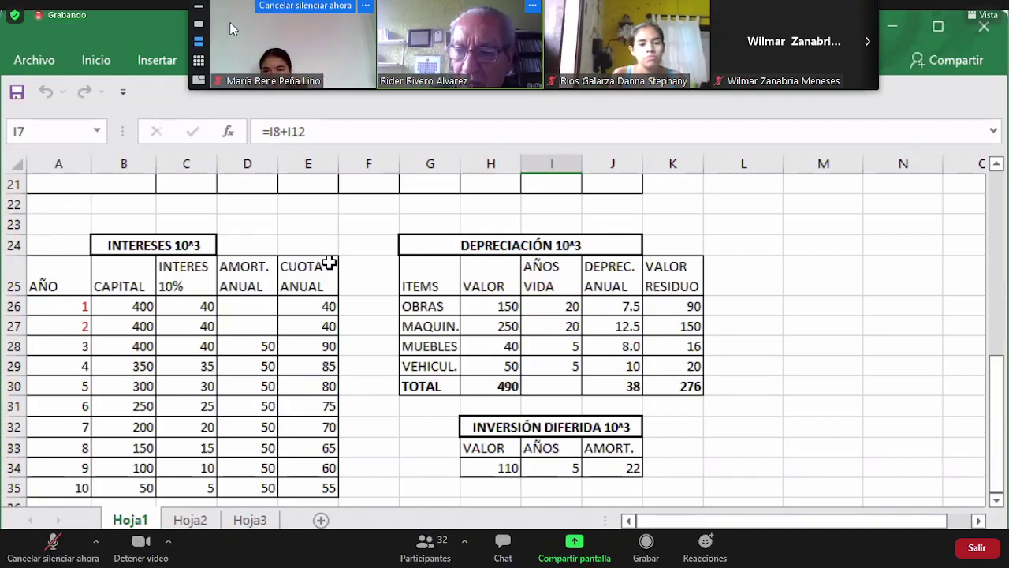
{"action": "left_click", "coordinate": [199, 24]}
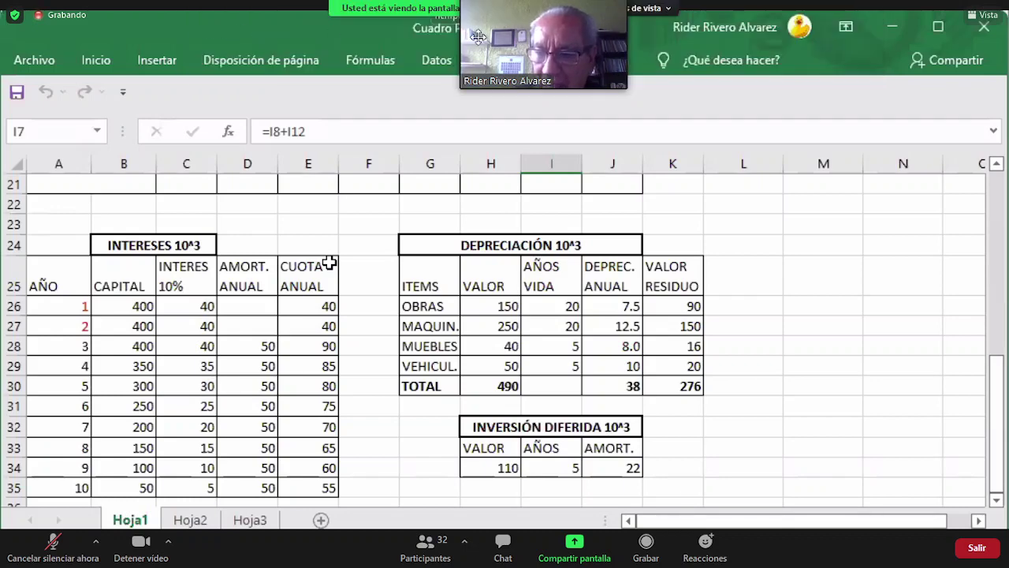
{"action": "left_click_drag", "start_coordinate": [478, 37], "coordinate": [848, 37]}
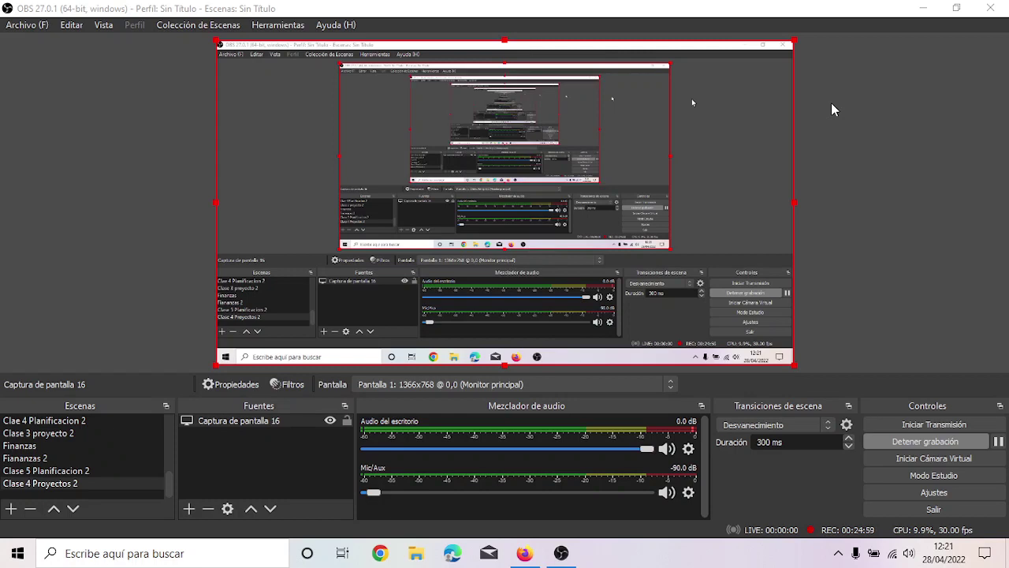
Step: Switch from OBS to the Zoom Reunión meeting window
{"action": "left_click", "coordinate": [509, 362]}
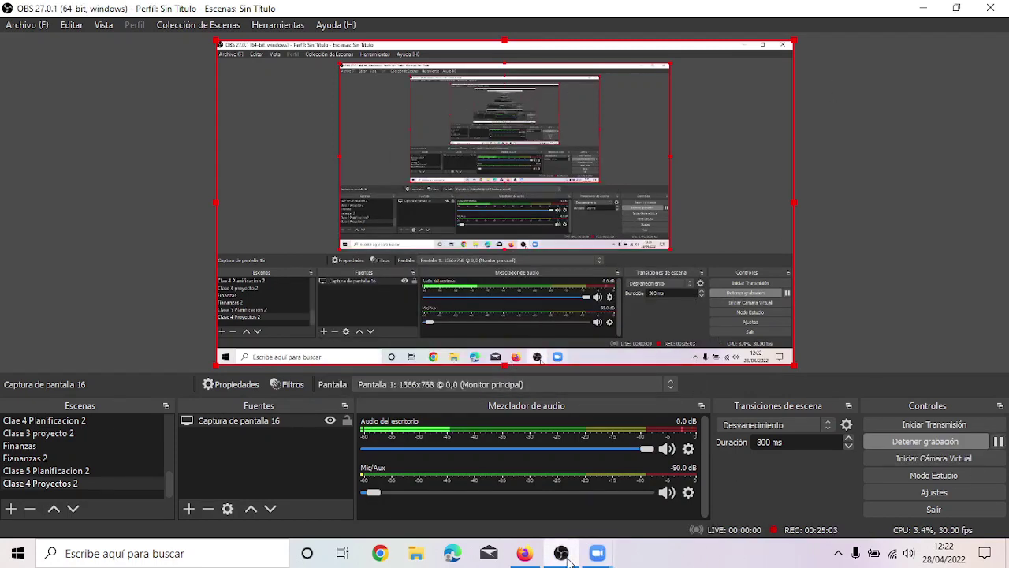
{"action": "mouse_move", "coordinate": [570, 556]}
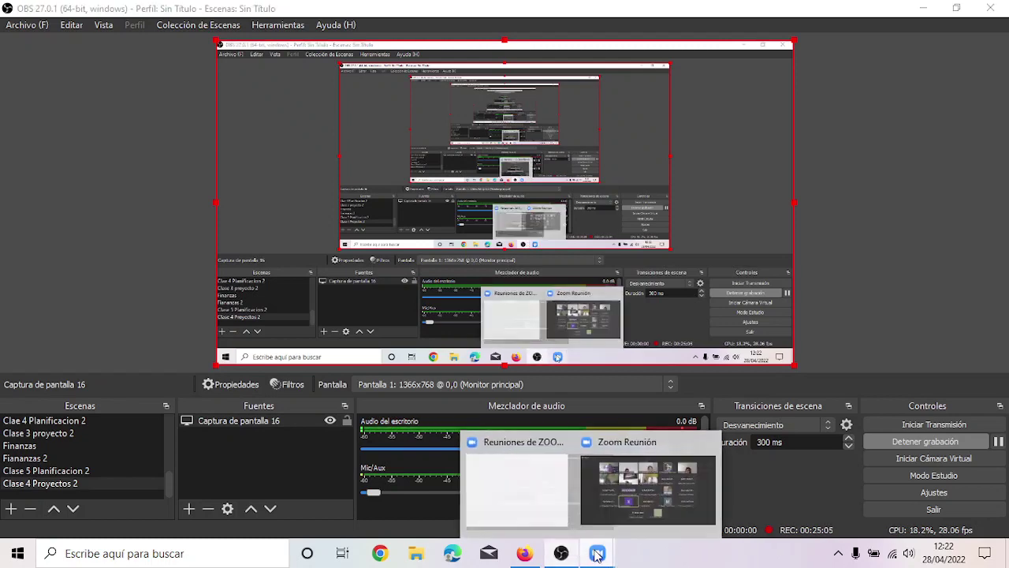
{"action": "left_click", "coordinate": [694, 473]}
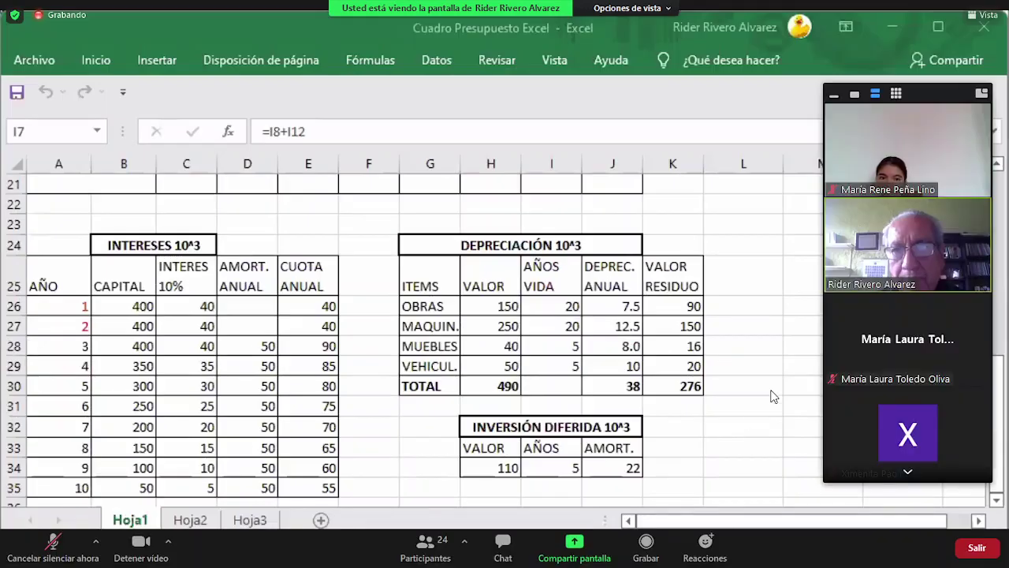
Step: Dismiss the view options unchanged and limit the floating video panel to the active speaker
{"action": "left_click", "coordinate": [978, 15]}
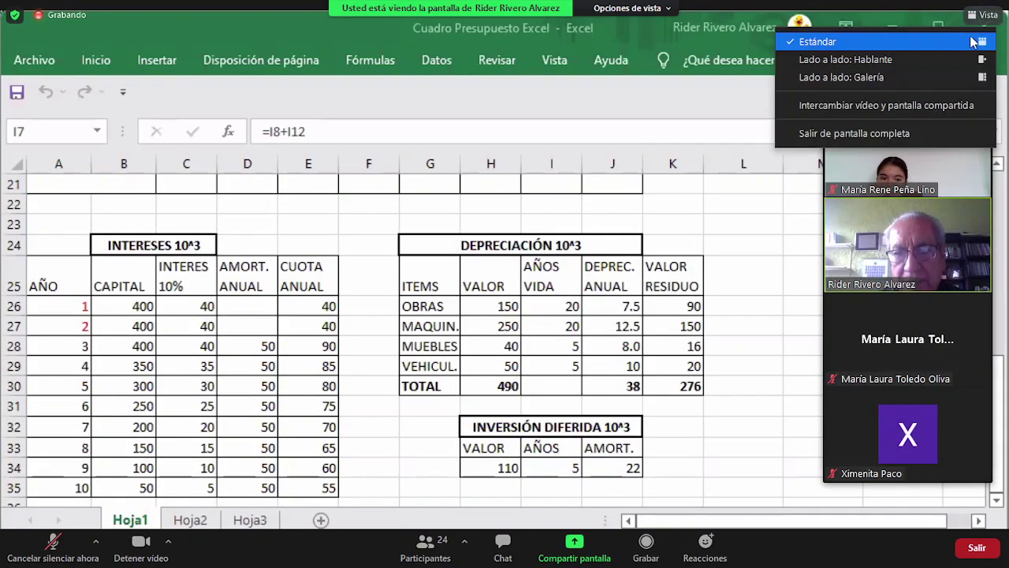
{"action": "left_click", "coordinate": [948, 287]}
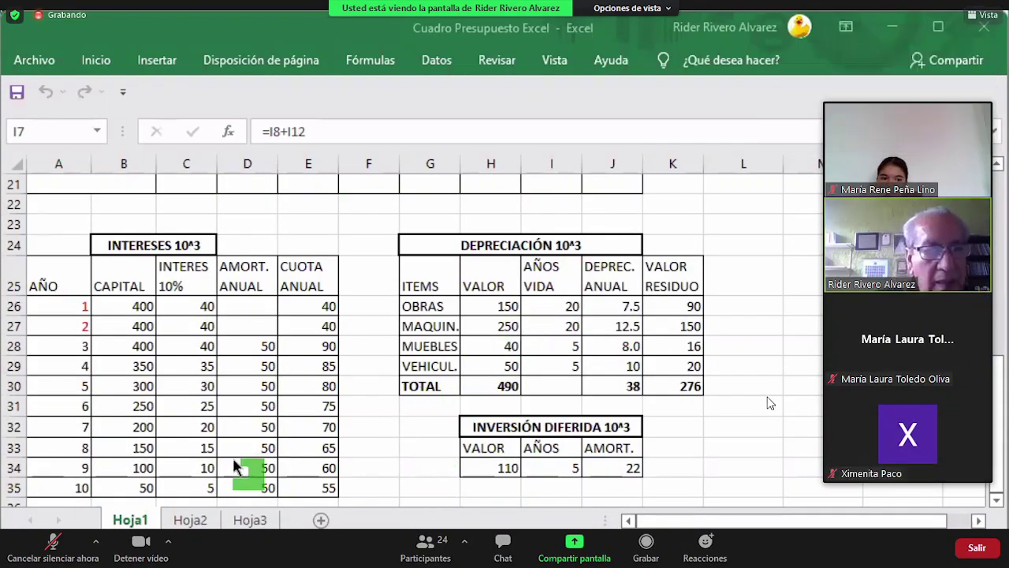
{"action": "left_click", "coordinate": [854, 94]}
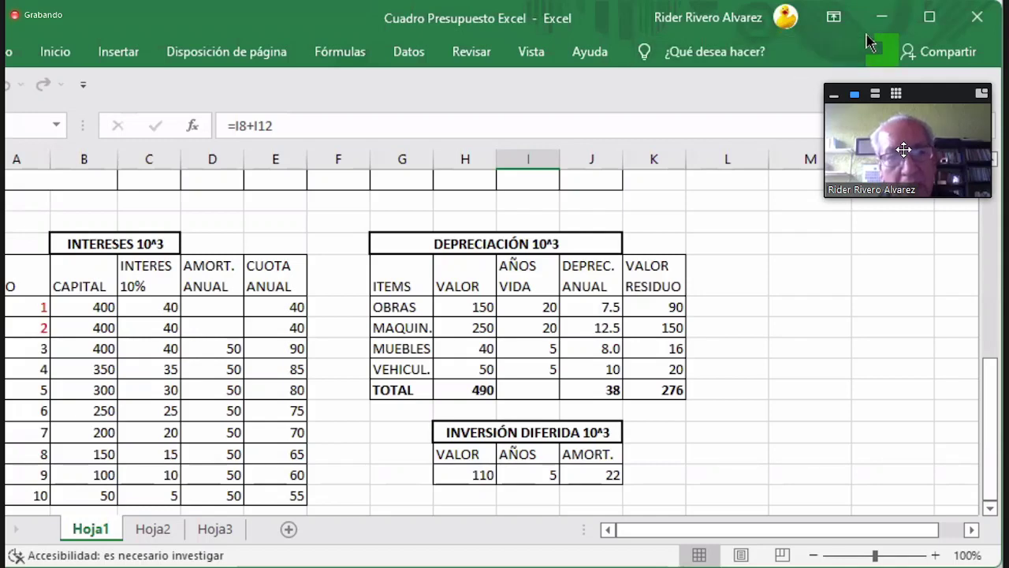
Step: Examine the CUADRO DE INVERSIONES and ESTRUCTURA DEL CAPITAL tables in the shared investment workbook, down to the final TOTAL row
{"action": "key", "text": "alt+s"}
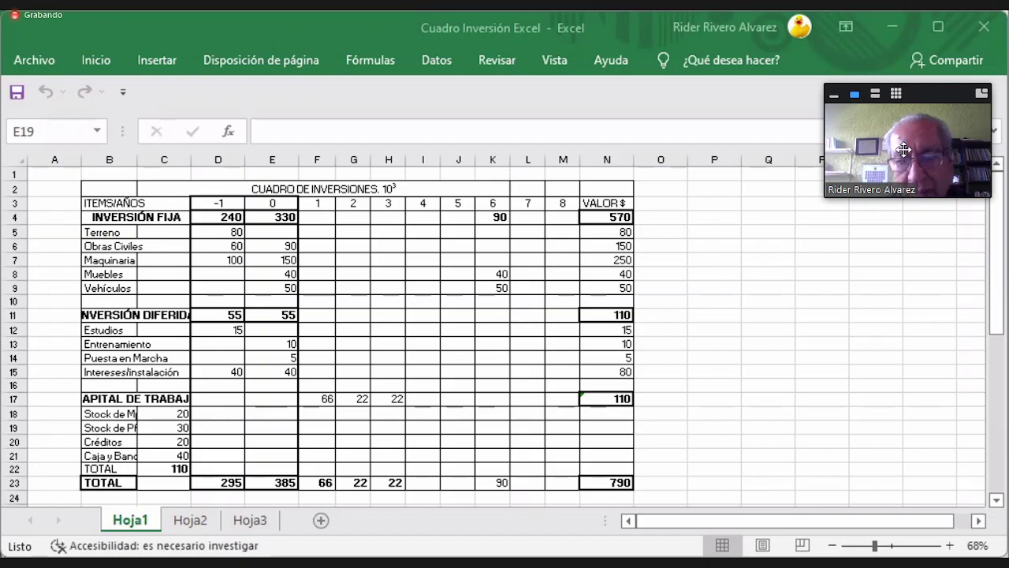
{"action": "left_click", "coordinate": [997, 502]}
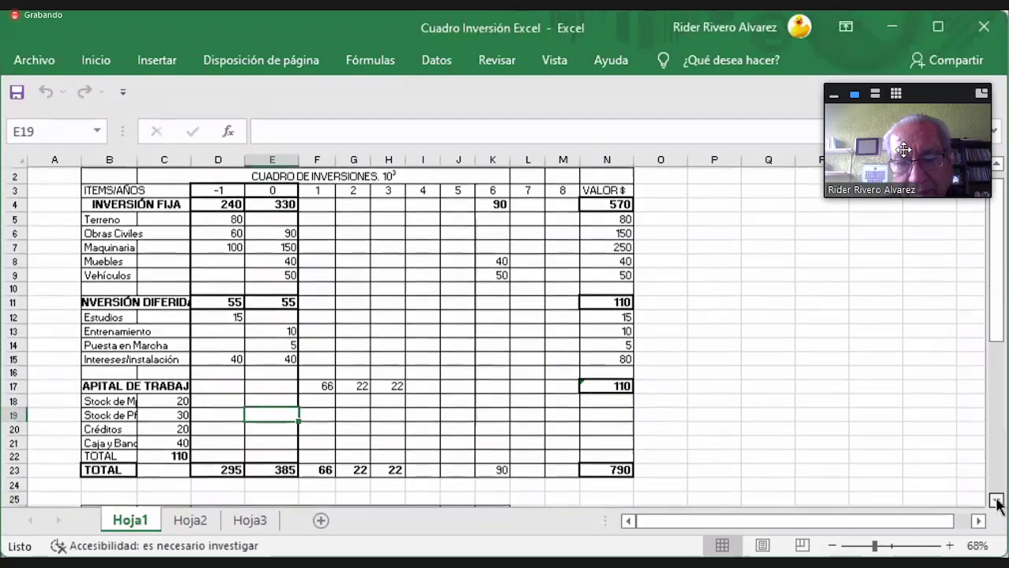
{"action": "left_click", "coordinate": [997, 502]}
{"action": "left_click", "coordinate": [997, 501]}
{"action": "left_click", "coordinate": [996, 502]}
{"action": "left_click", "coordinate": [997, 501]}
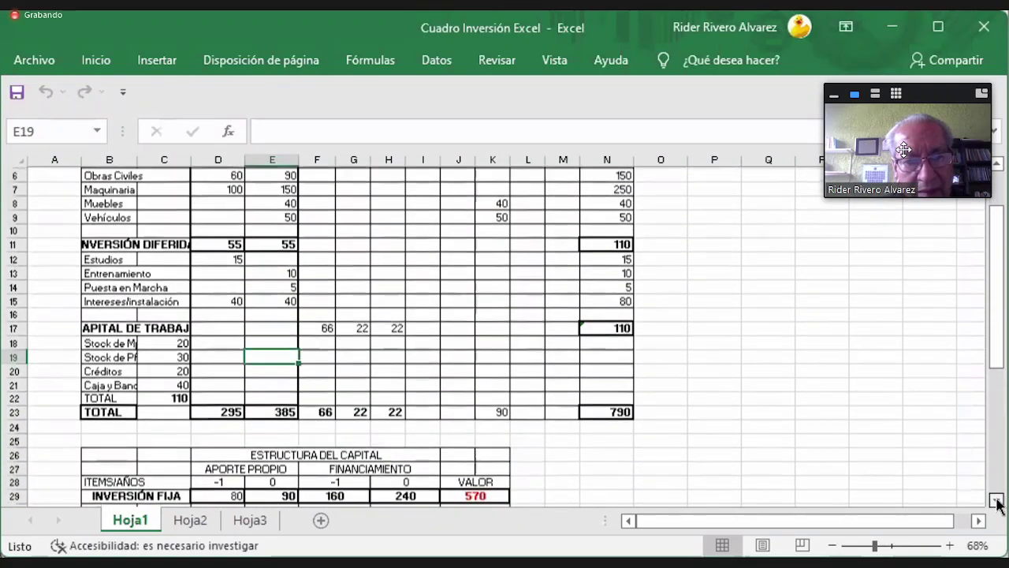
{"action": "left_click", "coordinate": [996, 501]}
{"action": "left_click", "coordinate": [996, 502]}
{"action": "left_click", "coordinate": [996, 502]}
{"action": "left_click", "coordinate": [996, 501]}
{"action": "left_click", "coordinate": [996, 502]}
{"action": "left_click", "coordinate": [997, 501]}
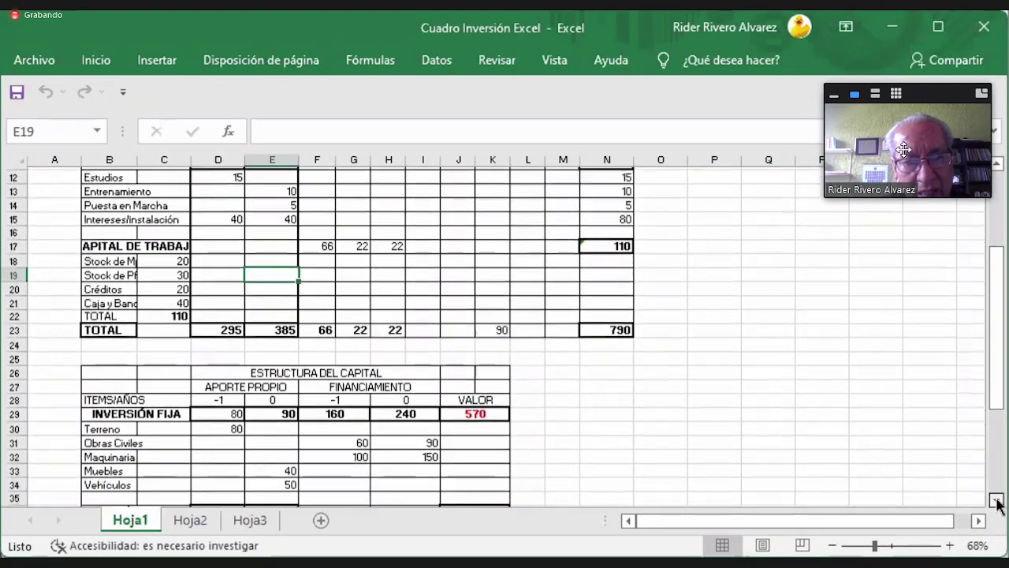
{"action": "left_click", "coordinate": [996, 502]}
{"action": "left_click", "coordinate": [996, 502]}
{"action": "left_click", "coordinate": [997, 501]}
{"action": "left_click", "coordinate": [997, 502]}
{"action": "left_click", "coordinate": [997, 501]}
{"action": "left_click", "coordinate": [997, 501]}
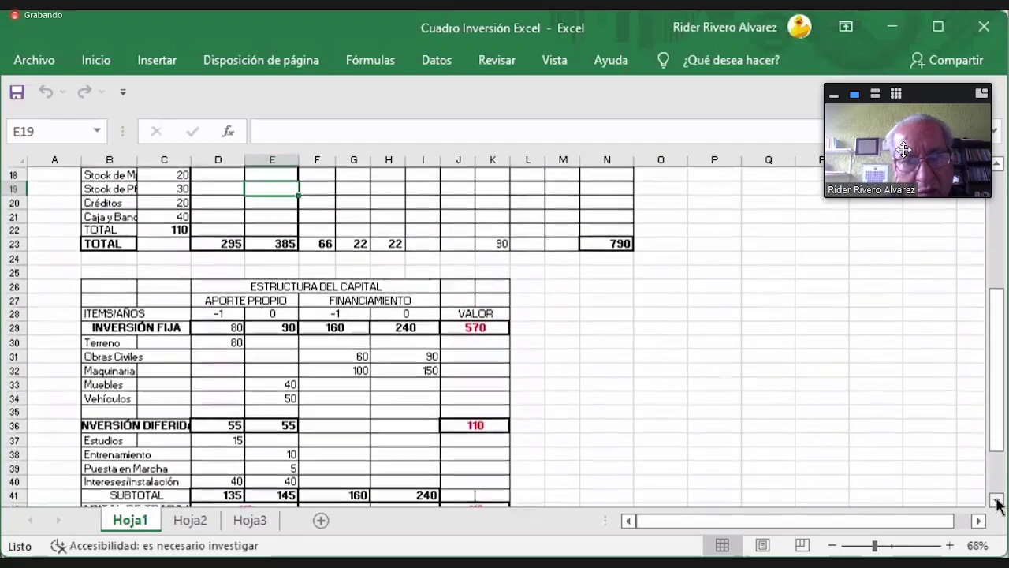
{"action": "left_click", "coordinate": [996, 502]}
{"action": "left_click", "coordinate": [997, 502]}
{"action": "left_click", "coordinate": [996, 502]}
{"action": "left_click", "coordinate": [996, 501]}
{"action": "left_click", "coordinate": [996, 501]}
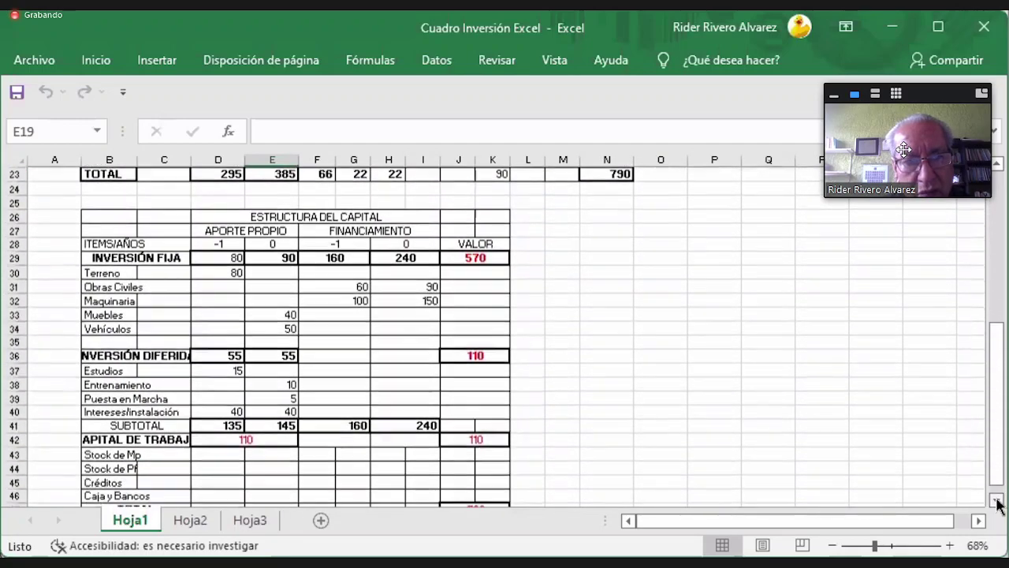
{"action": "left_click", "coordinate": [997, 502]}
{"action": "left_click", "coordinate": [997, 501]}
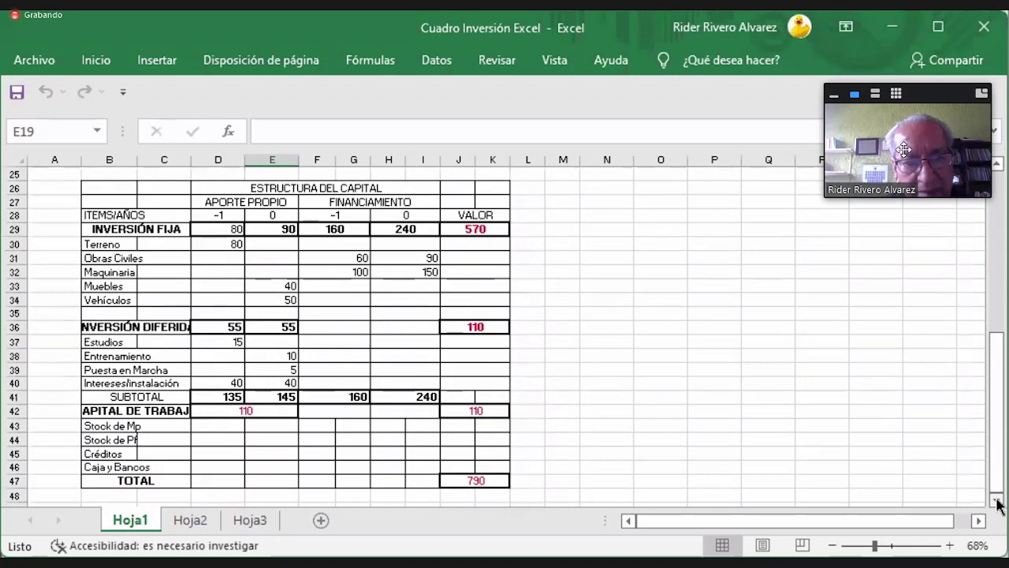
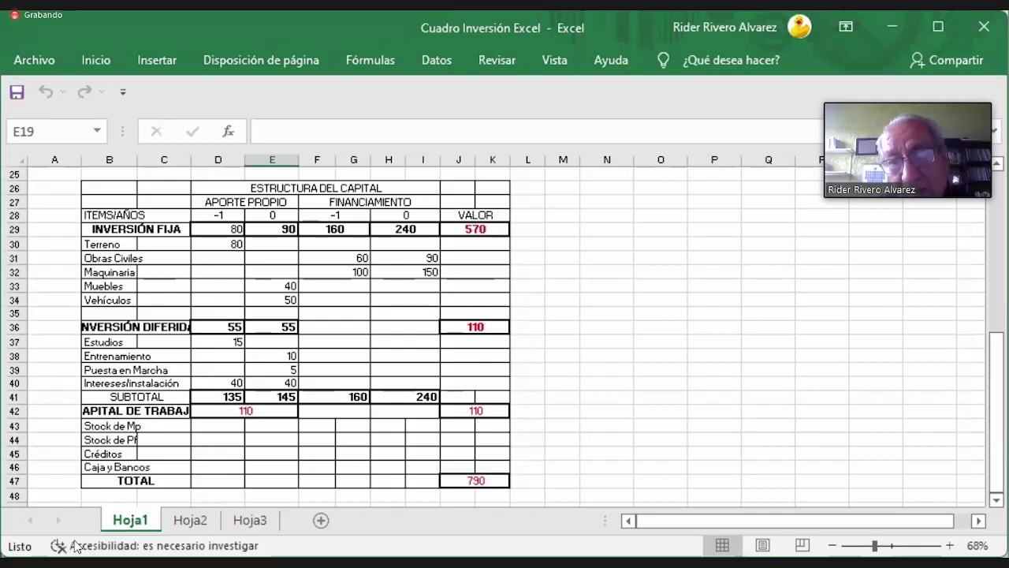
Step: Expand the floating video panel from the active speaker to a vertical strip of several participants
{"action": "mouse_move", "coordinate": [71, 546]}
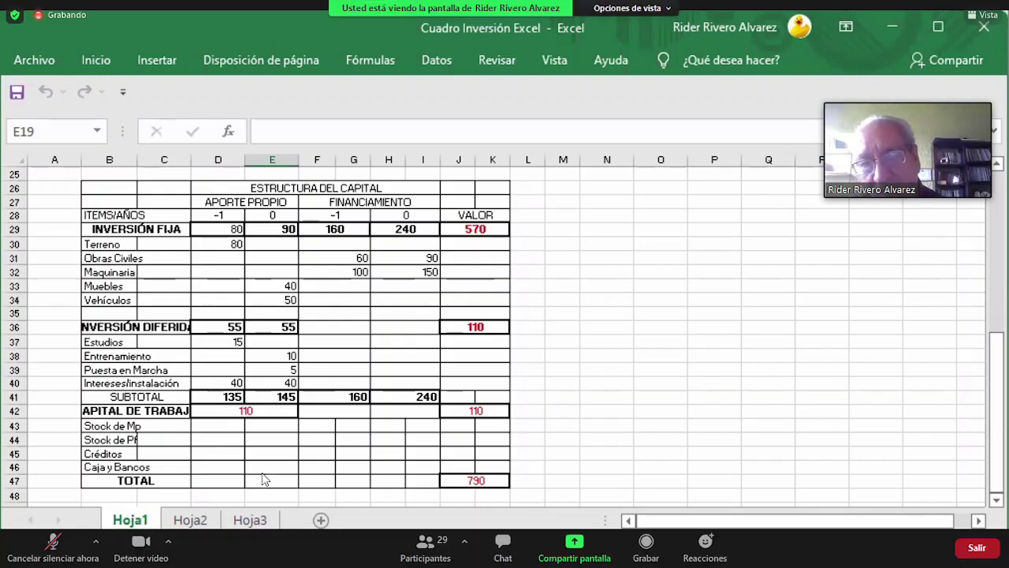
{"action": "mouse_move", "coordinate": [970, 152]}
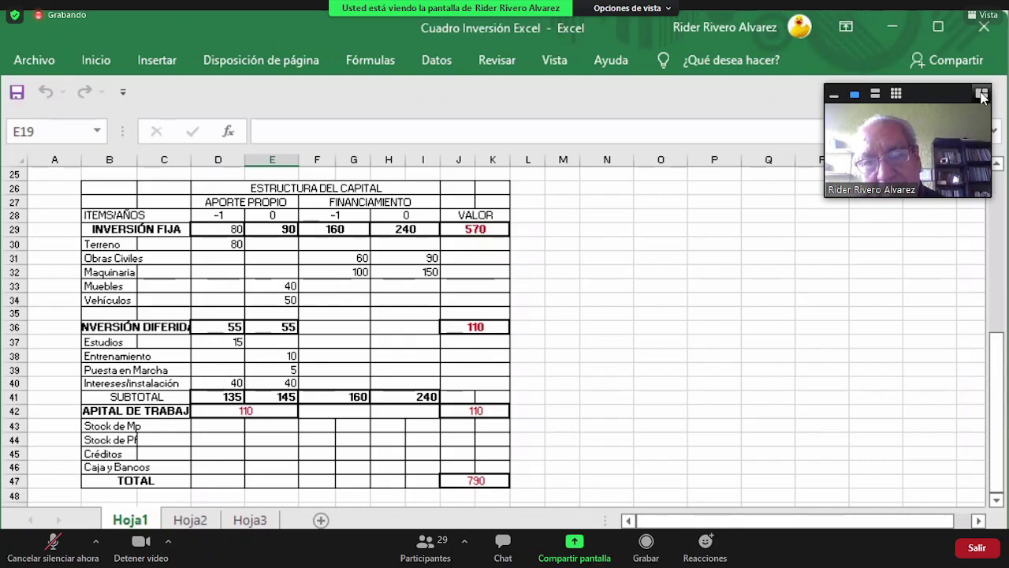
{"action": "left_click", "coordinate": [876, 95]}
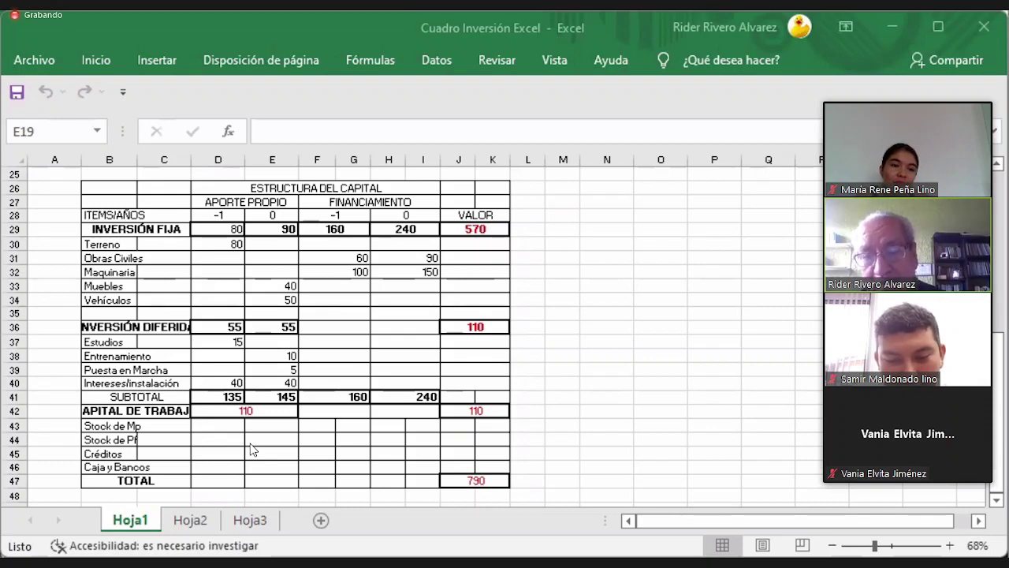
Step: Unmute the microphone for two short speaking turns in the class, muting it again after each one
{"action": "mouse_move", "coordinate": [98, 472]}
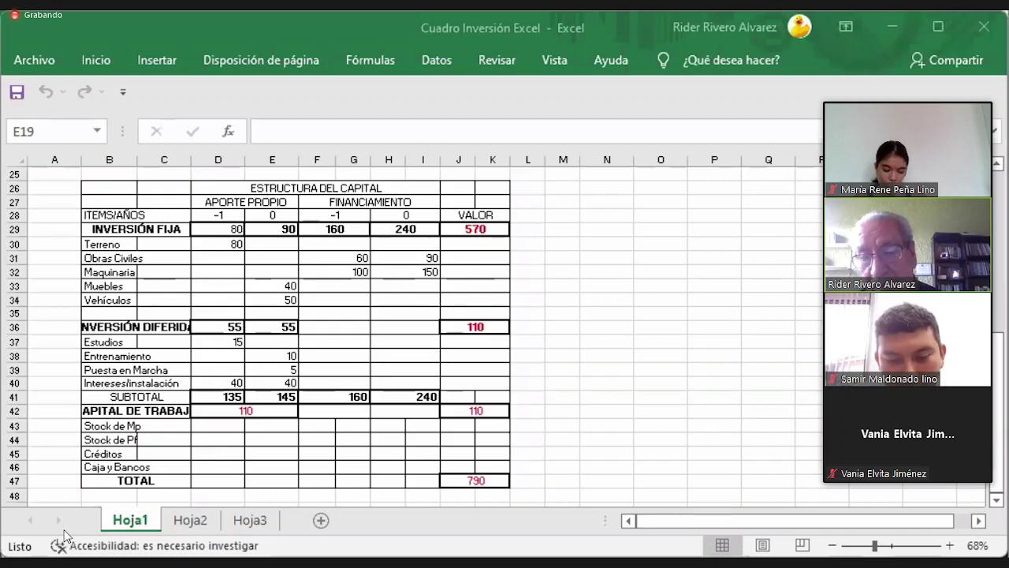
{"action": "mouse_move", "coordinate": [87, 552]}
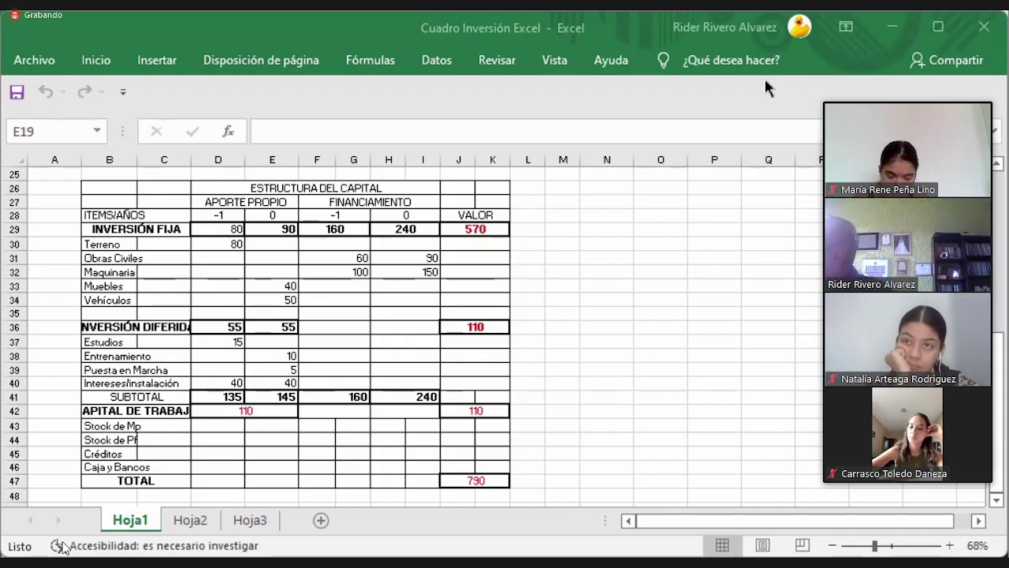
{"action": "mouse_move", "coordinate": [24, 556]}
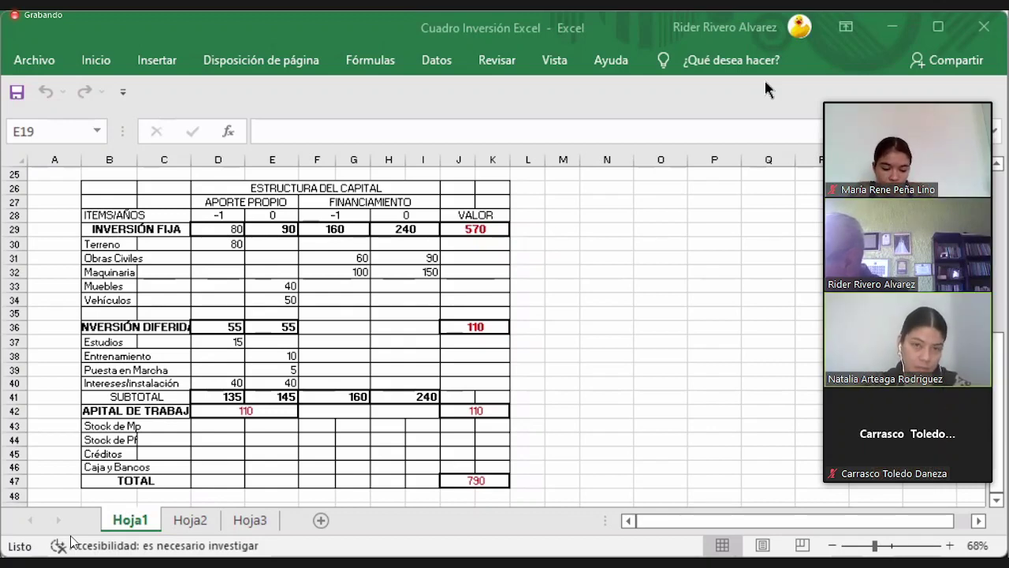
{"action": "mouse_move", "coordinate": [71, 548]}
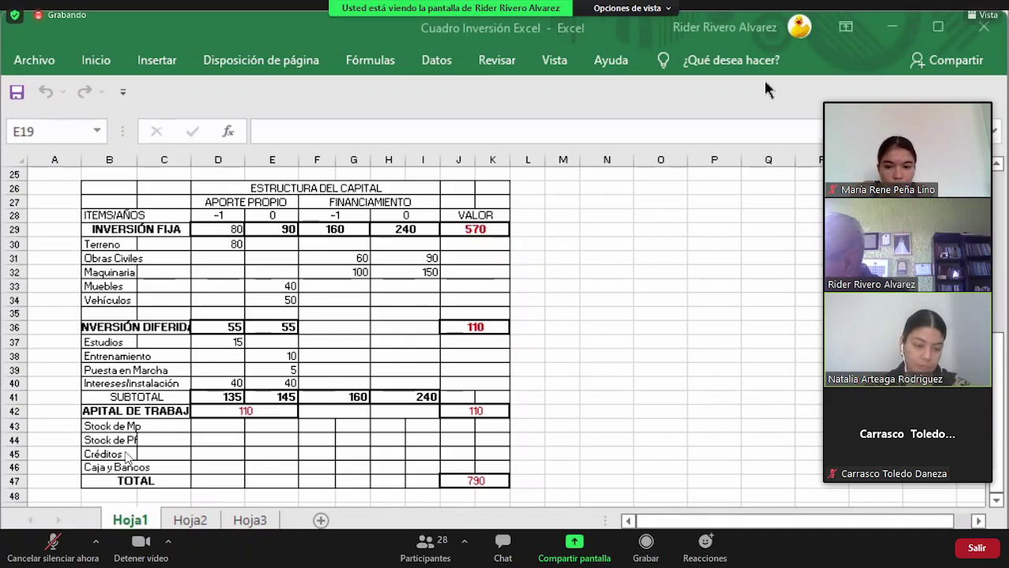
{"action": "left_click", "coordinate": [60, 547]}
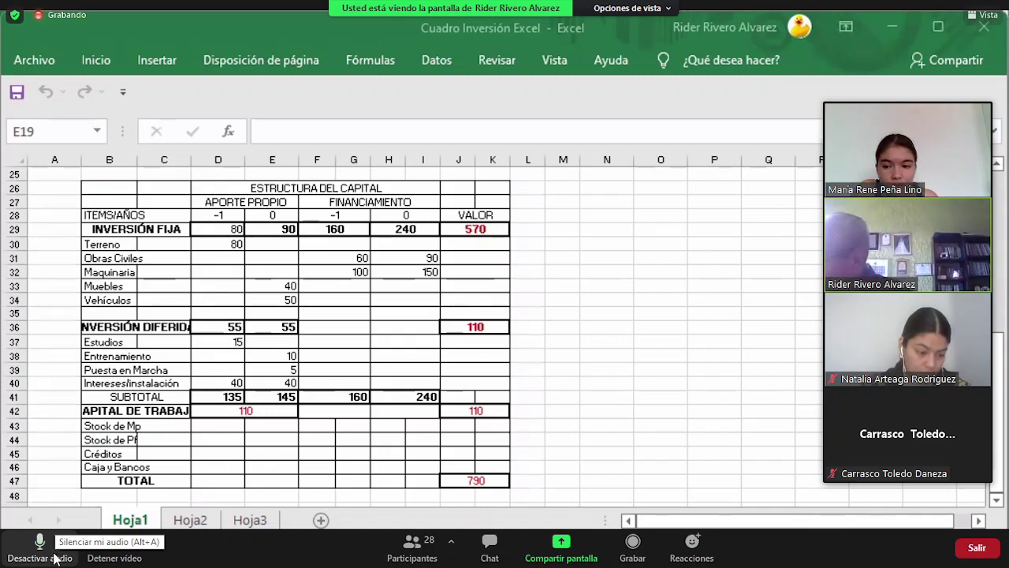
{"action": "left_click", "coordinate": [56, 552]}
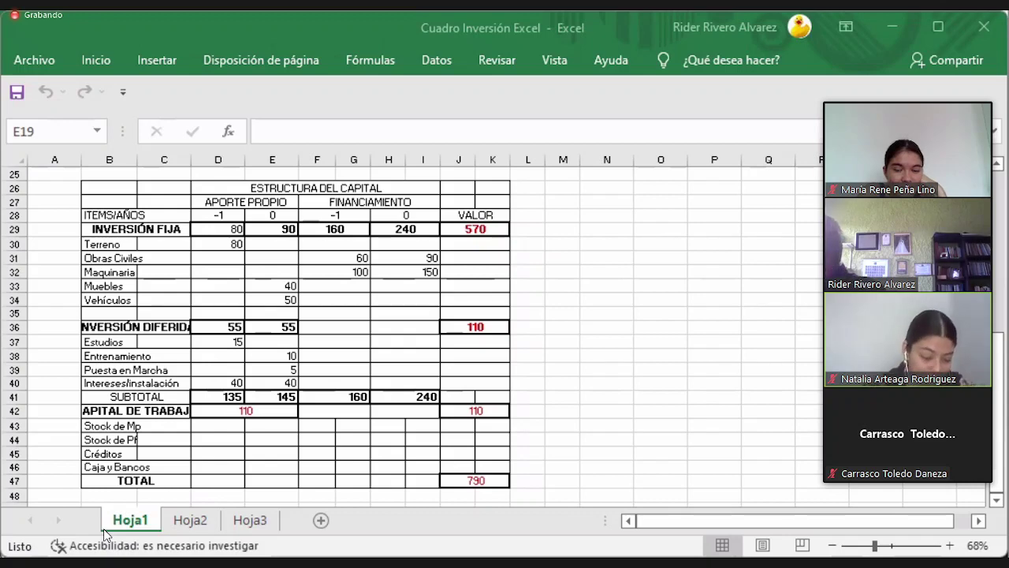
{"action": "mouse_move", "coordinate": [43, 558]}
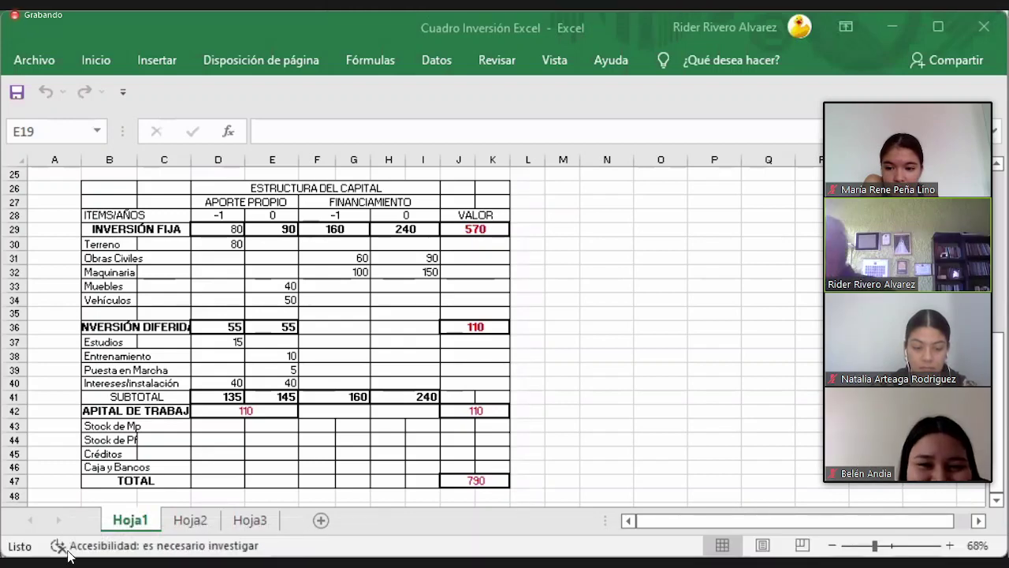
{"action": "left_click", "coordinate": [67, 551]}
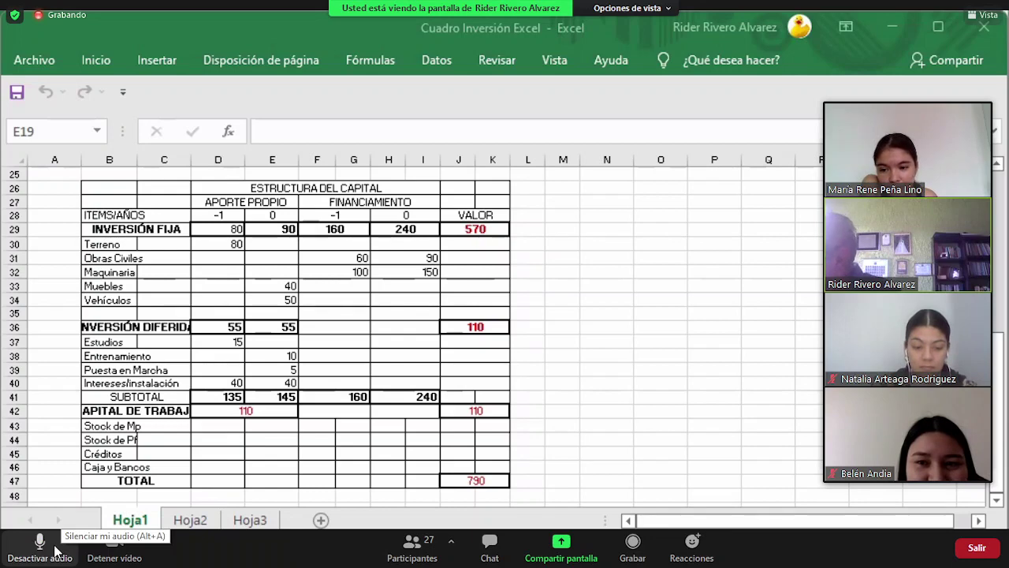
{"action": "left_click", "coordinate": [54, 550]}
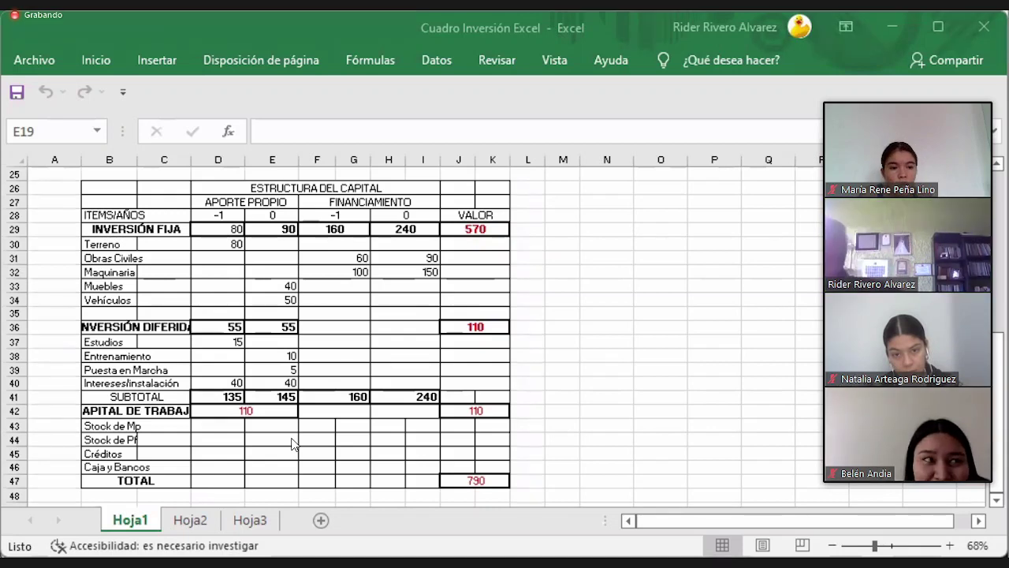
Step: Look through the next participants in the video strip and back to the first ones, and mute the microphone
{"action": "left_click", "coordinate": [926, 473]}
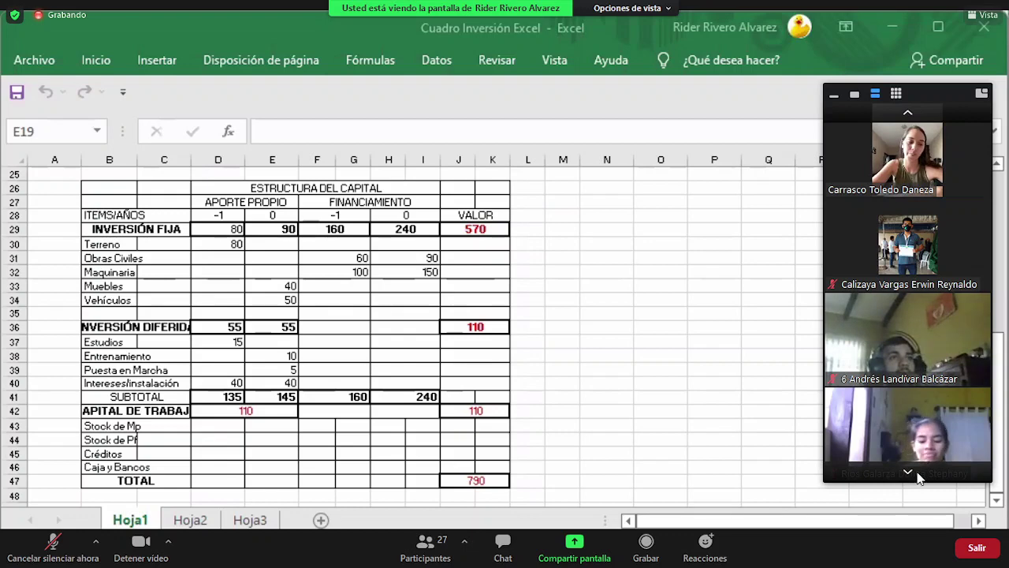
{"action": "left_click", "coordinate": [906, 115]}
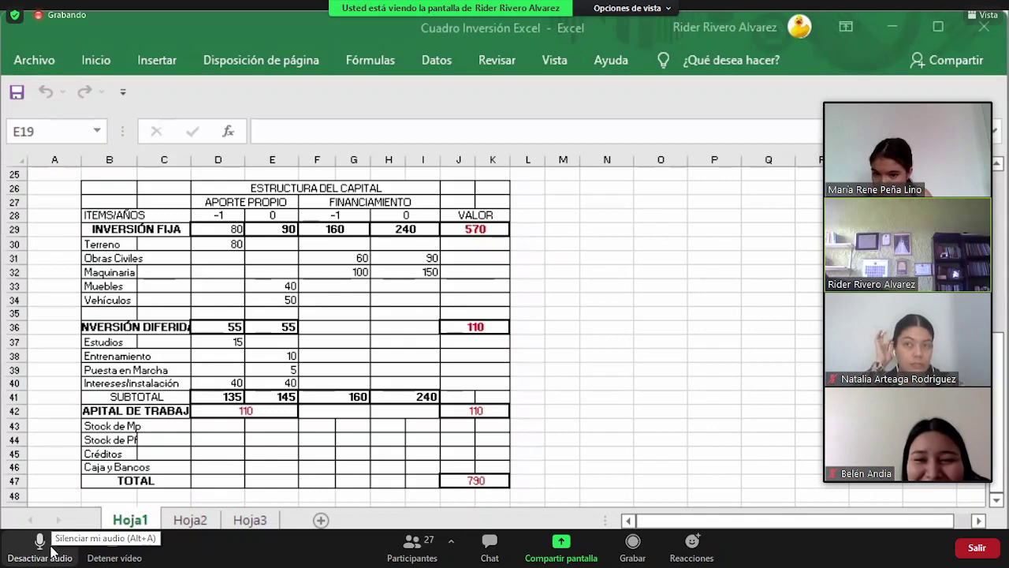
{"action": "left_click", "coordinate": [52, 549]}
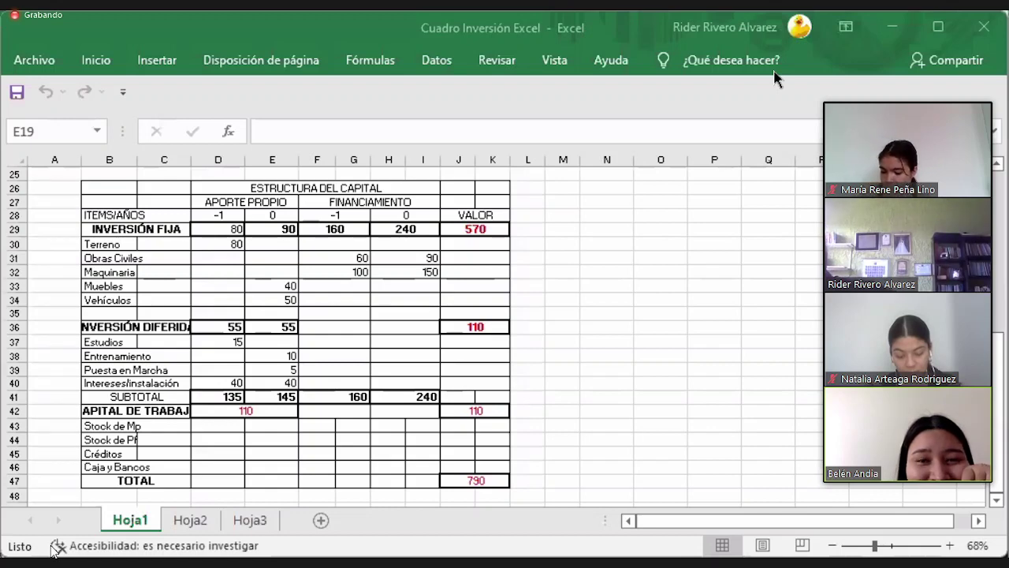
Step: Leave the Zoom meeting at the end of the class
{"action": "mouse_move", "coordinate": [54, 550]}
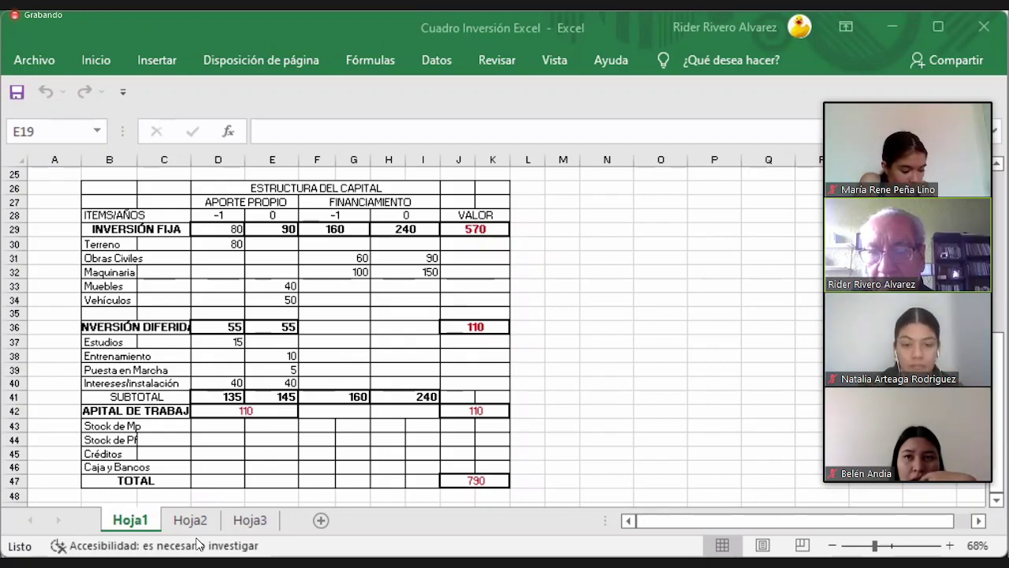
{"action": "mouse_move", "coordinate": [198, 542]}
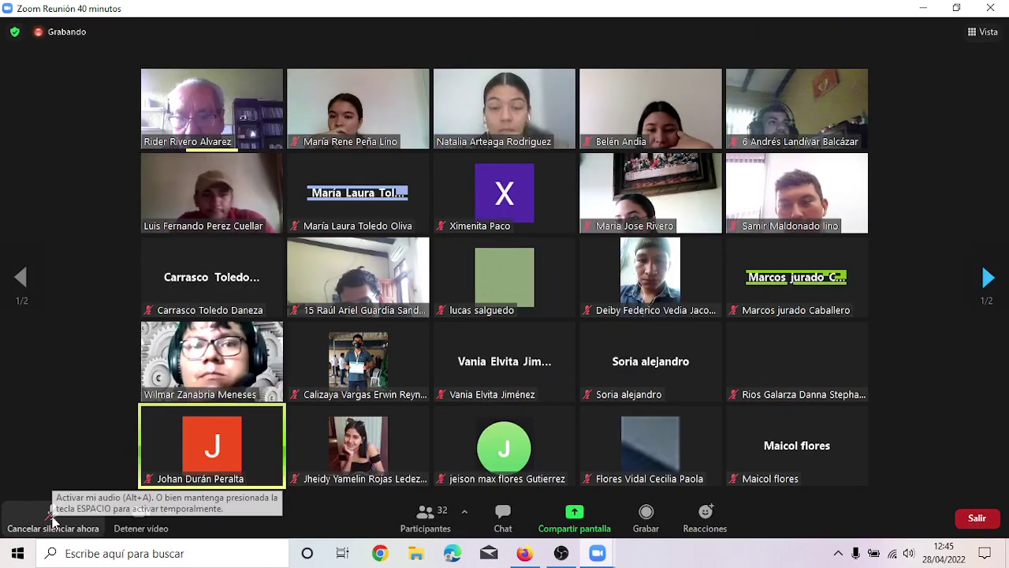
{"action": "left_click", "coordinate": [976, 518]}
{"action": "left_click", "coordinate": [976, 500]}
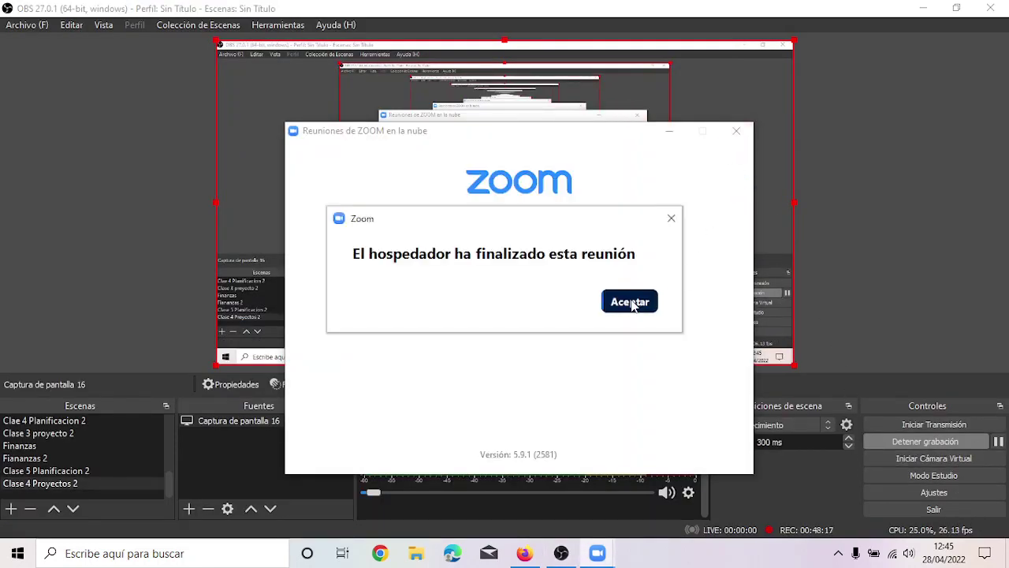
Step: Dismiss the Zoom notice about the ended meeting and pause the screen recording in OBS
{"action": "left_click", "coordinate": [671, 220]}
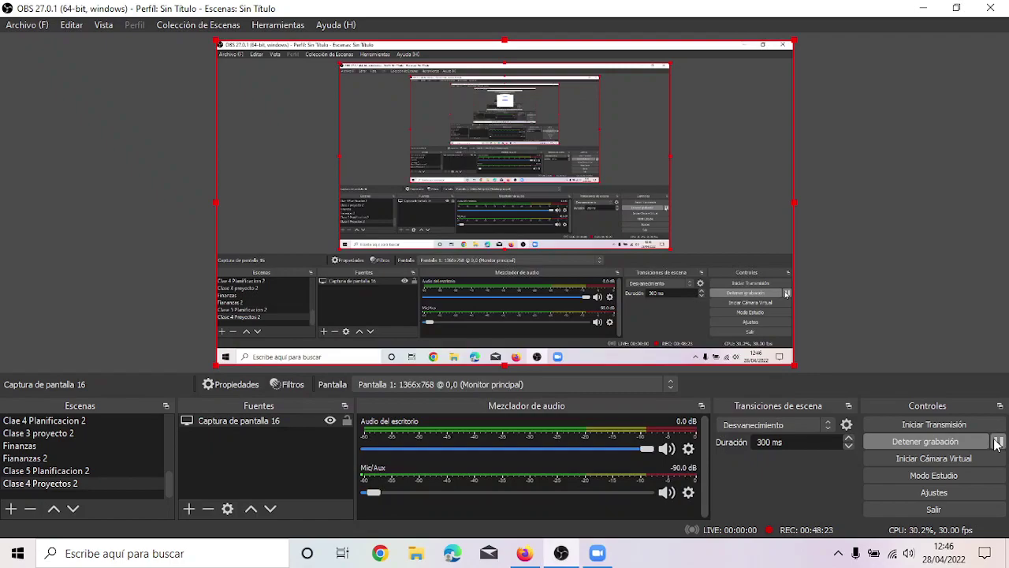
{"action": "left_click", "coordinate": [996, 442]}
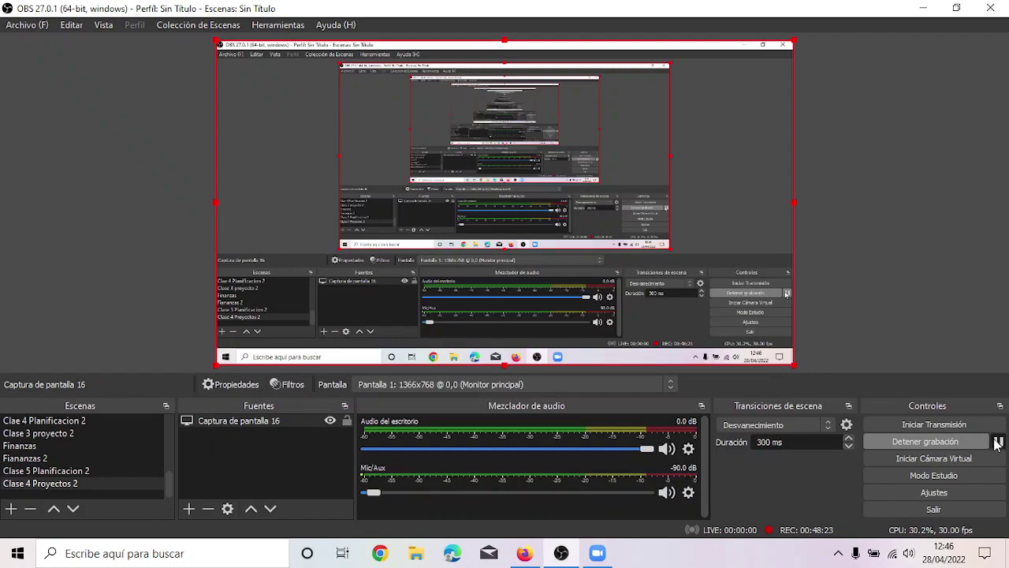